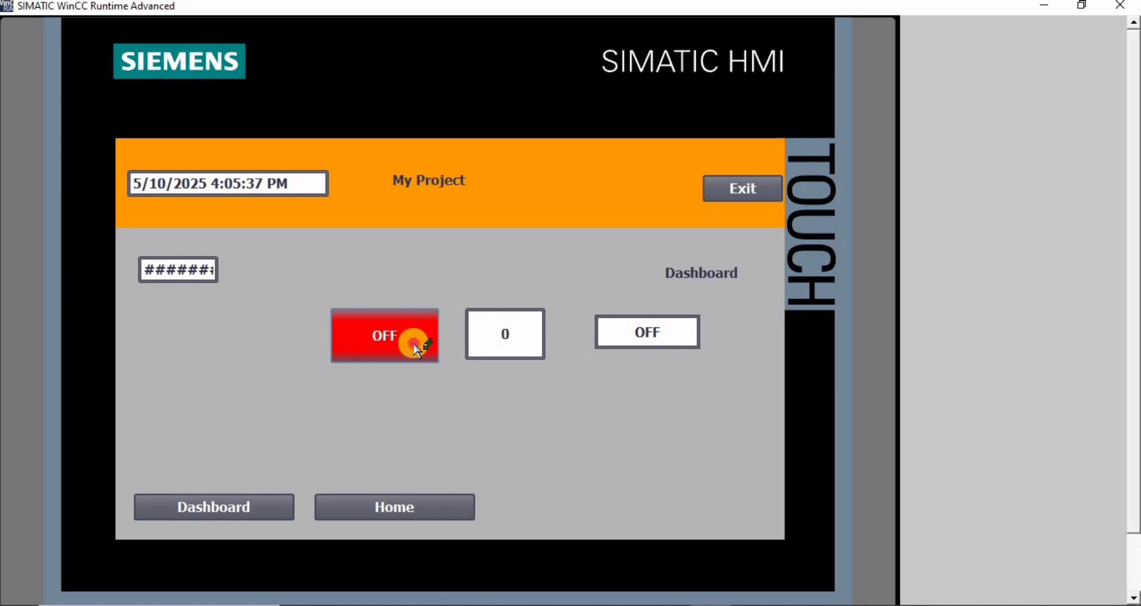
- Test the red OFF button on the Dashboard screen of the running HMI simulation by toggling it repeatedly
{"action": "left_click", "coordinate": [416, 348]}
{"action": "left_click", "coordinate": [418, 349]}
{"action": "left_click", "coordinate": [418, 349]}
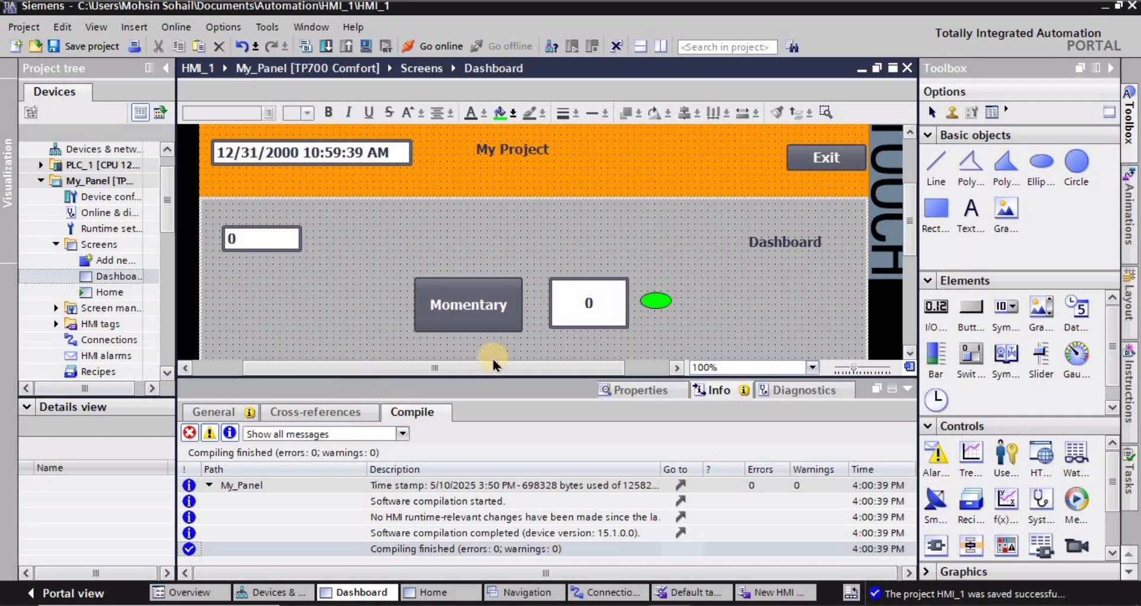
- Switch the Momentary button's label type from plain text to Text list in its general properties
{"action": "left_click", "coordinate": [482, 311]}
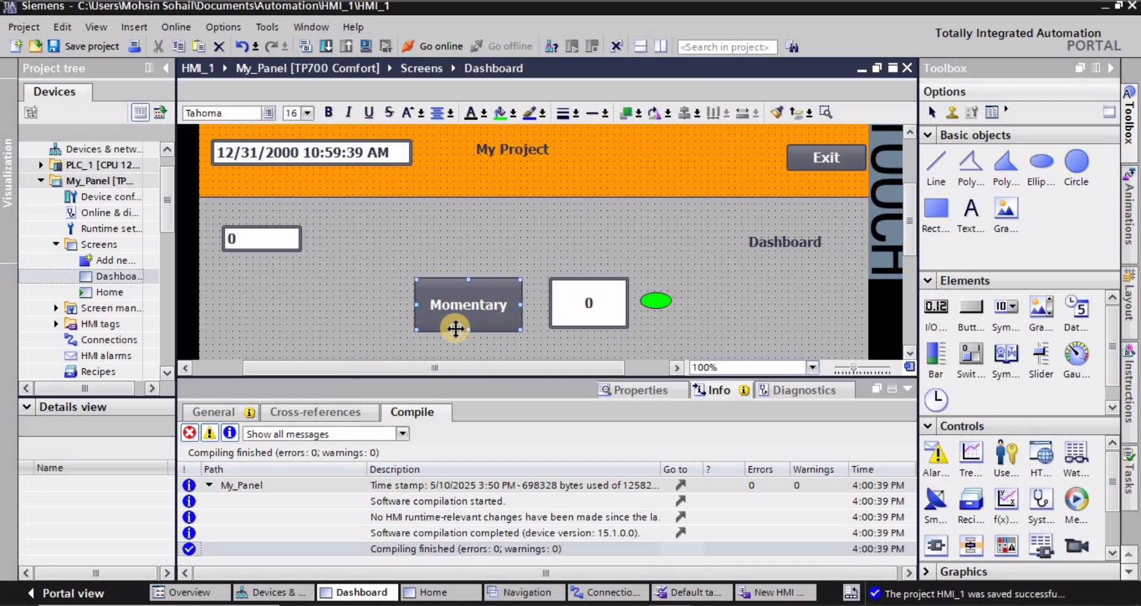
{"action": "left_click", "coordinate": [213, 413]}
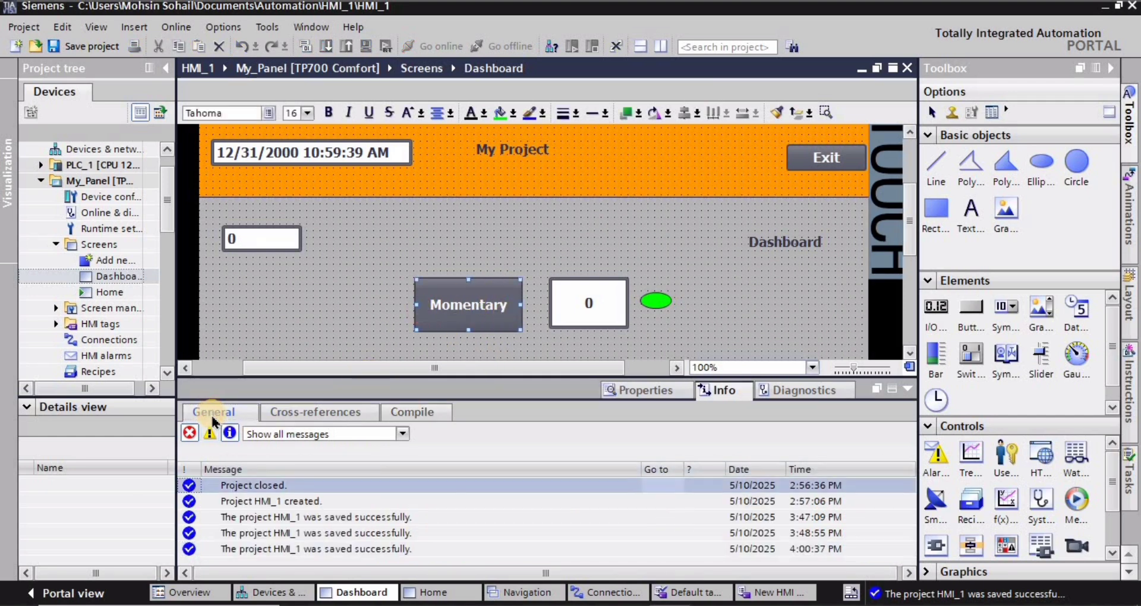
{"action": "left_click", "coordinate": [645, 390]}
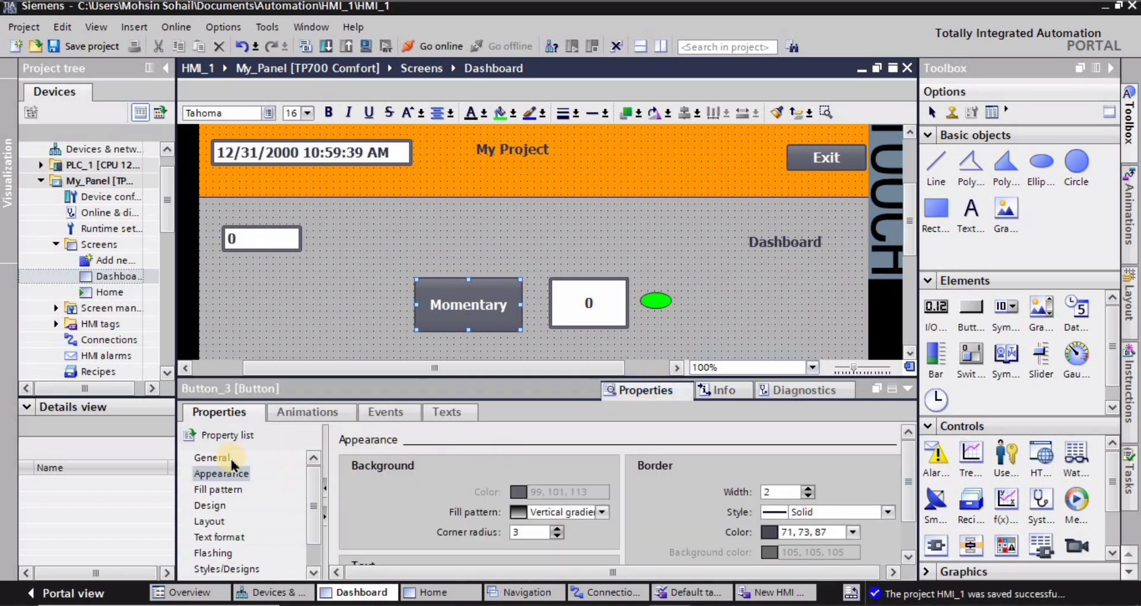
{"action": "left_click", "coordinate": [212, 458]}
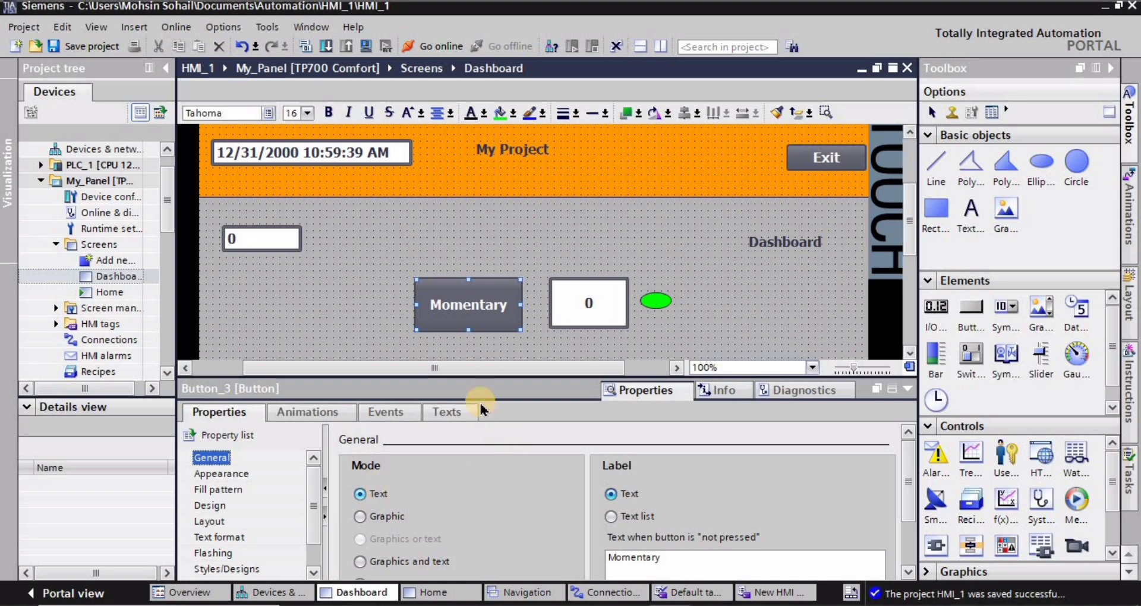
{"action": "left_click_drag", "start_coordinate": [474, 377], "coordinate": [474, 365]}
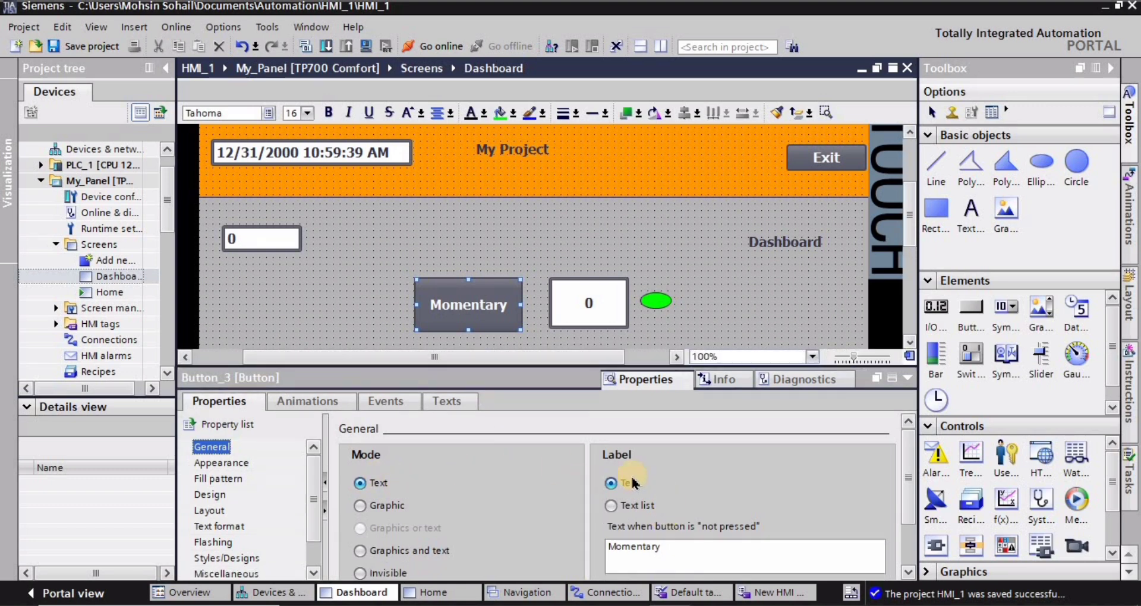
{"action": "left_click", "coordinate": [611, 506]}
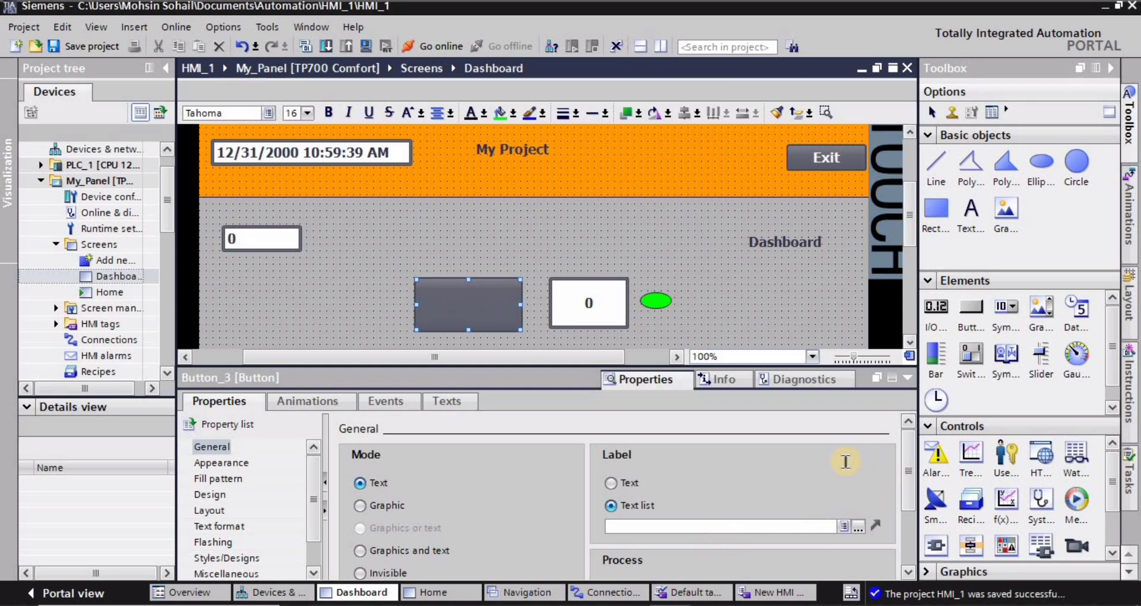
{"action": "scroll", "coordinate": [908, 474], "scroll_direction": "down", "scroll_amount": 3}
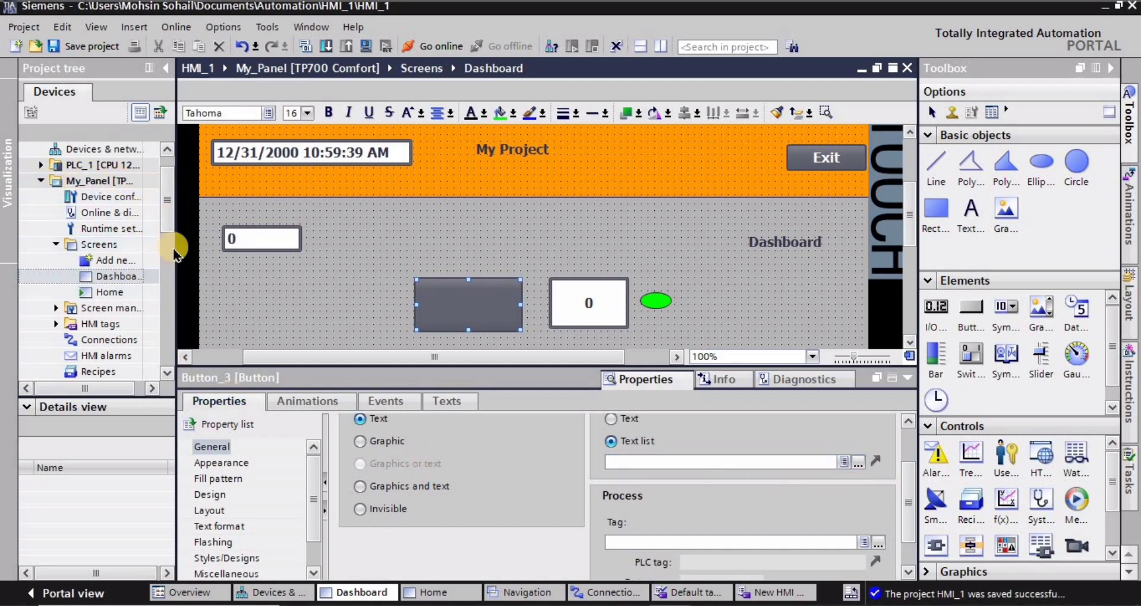
- Open the Text and graphic lists editor of My_Panel from the widened project tree
{"action": "left_click_drag", "start_coordinate": [177, 248], "coordinate": [197, 249]}
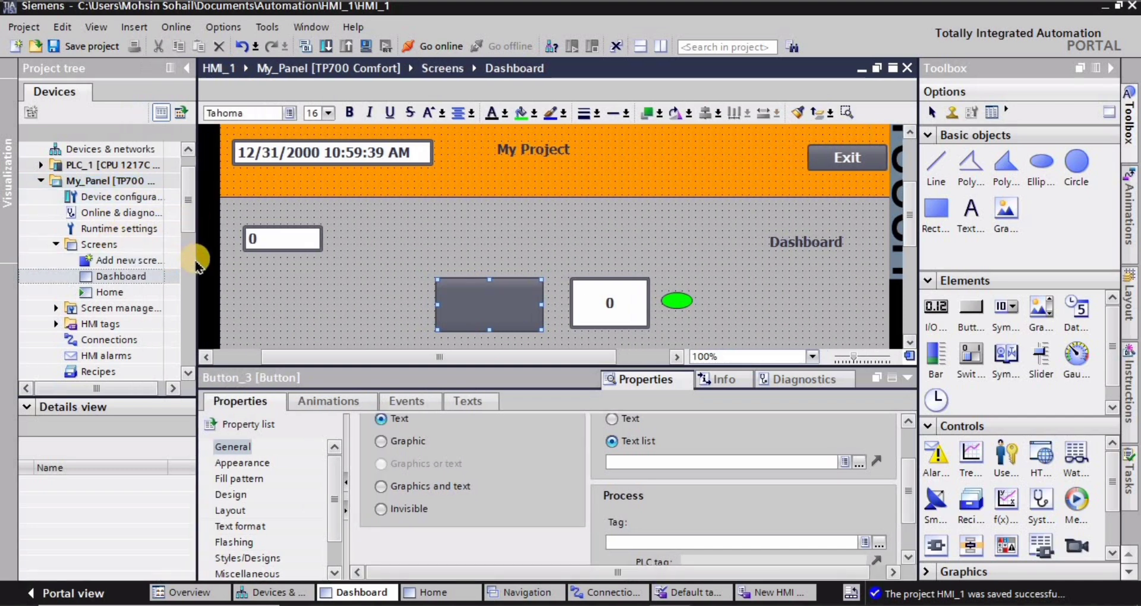
{"action": "left_click_drag", "start_coordinate": [198, 259], "coordinate": [208, 259]}
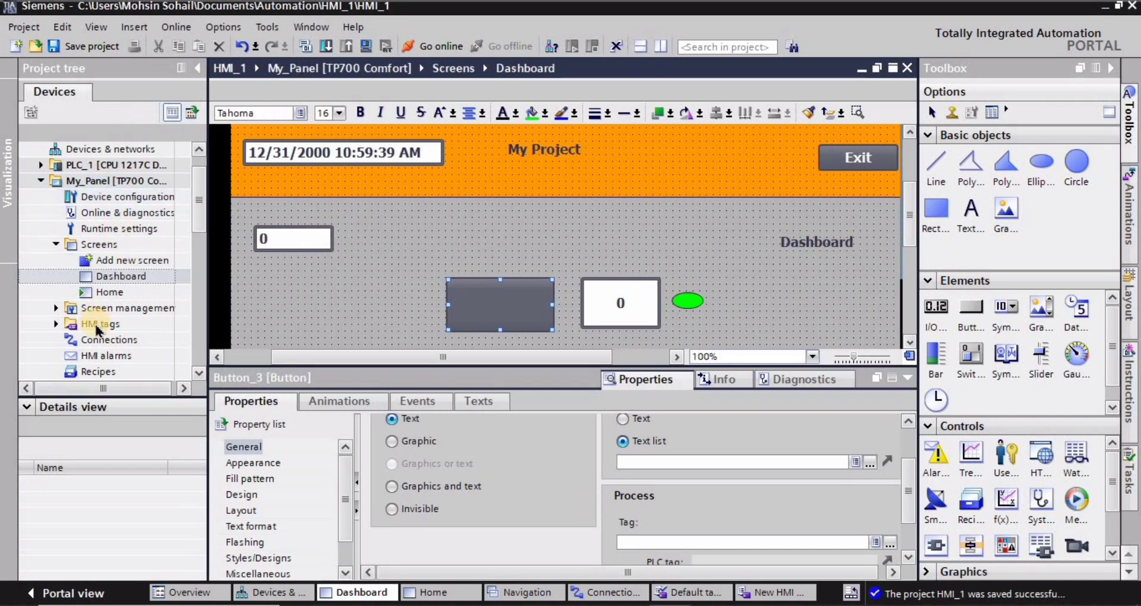
{"action": "left_click", "coordinate": [200, 378]}
{"action": "left_click", "coordinate": [200, 378]}
{"action": "left_click", "coordinate": [200, 378]}
{"action": "left_click", "coordinate": [200, 378]}
{"action": "left_click", "coordinate": [200, 378]}
{"action": "left_click", "coordinate": [200, 378]}
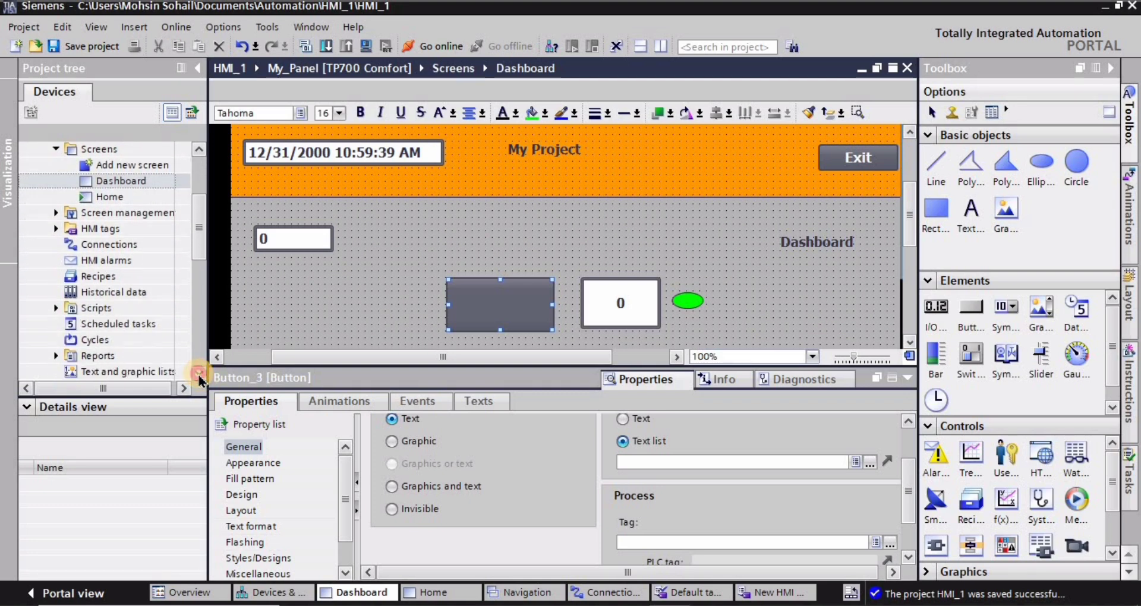
{"action": "left_click", "coordinate": [200, 378]}
{"action": "left_click", "coordinate": [200, 378]}
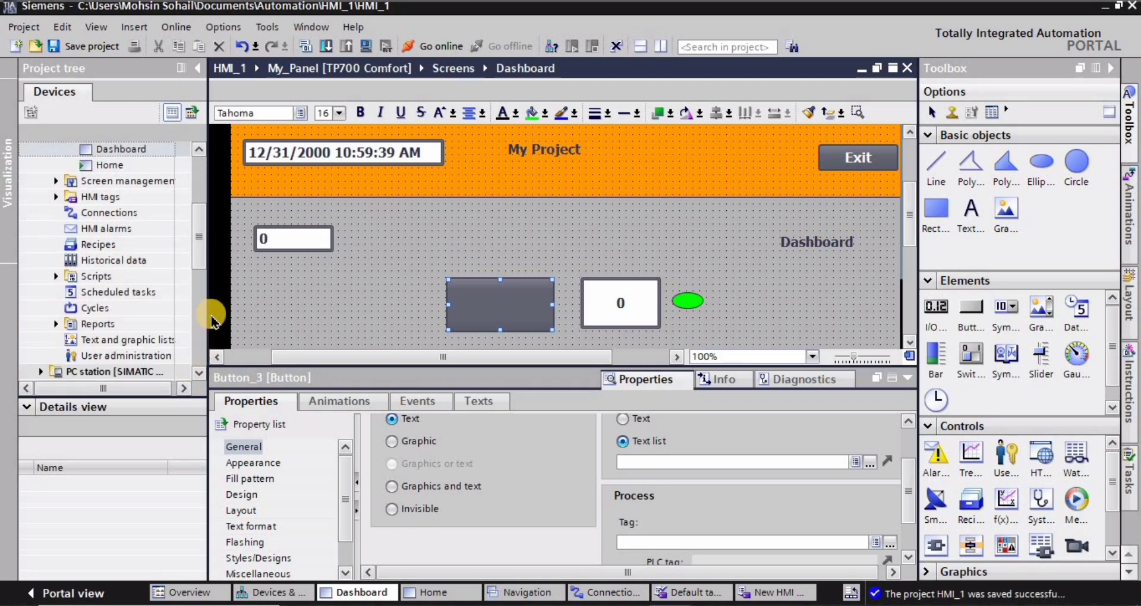
{"action": "left_click_drag", "start_coordinate": [207, 320], "coordinate": [257, 319]}
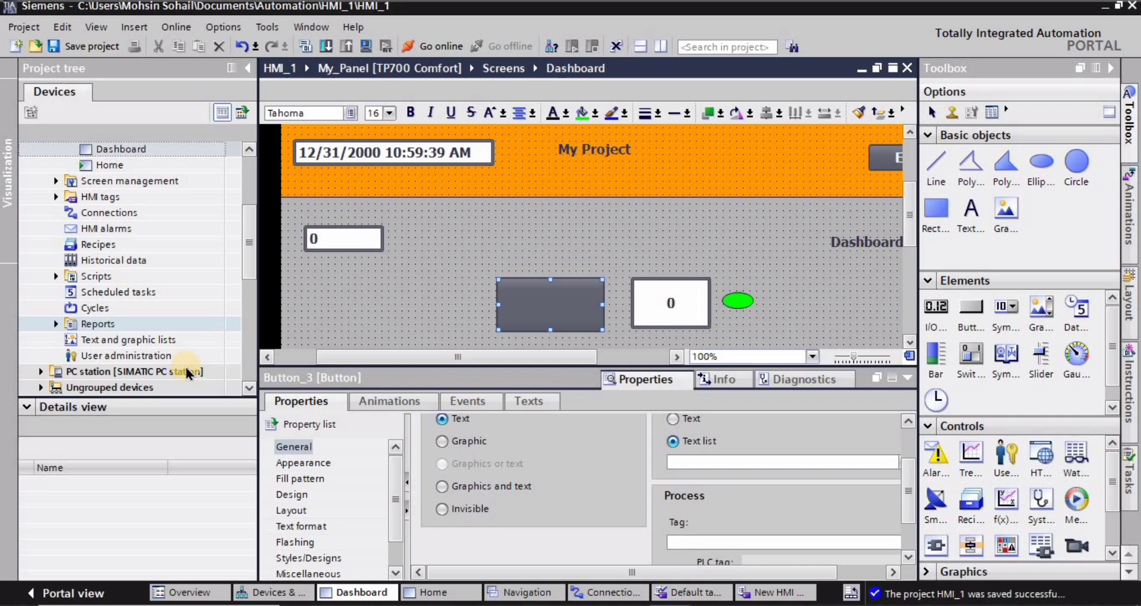
{"action": "left_click", "coordinate": [127, 349]}
{"action": "left_click", "coordinate": [249, 387]}
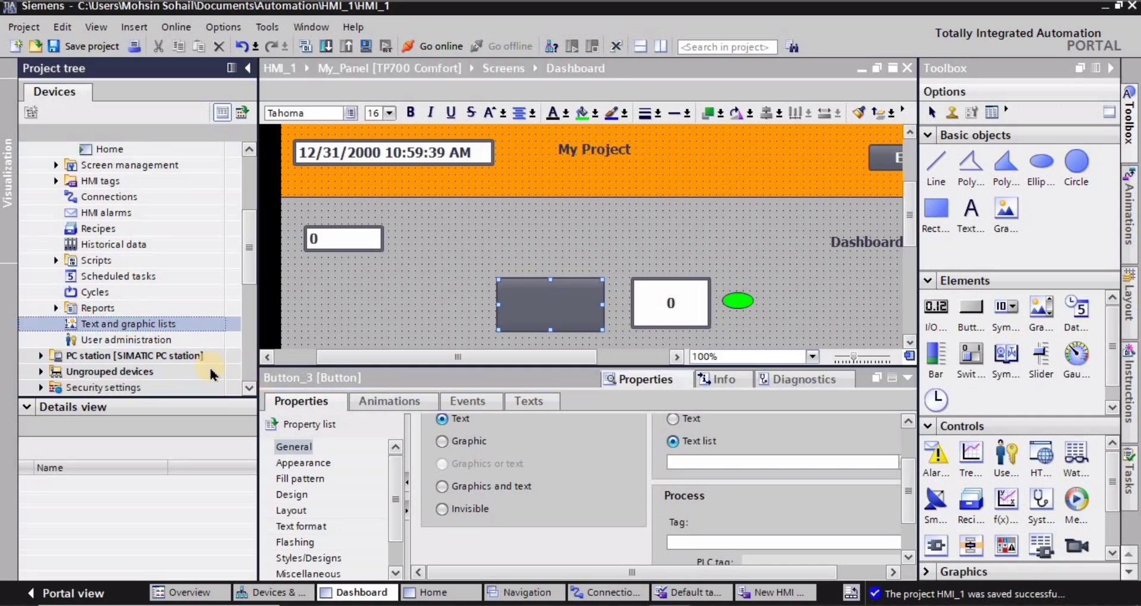
{"action": "double_click", "coordinate": [128, 326]}
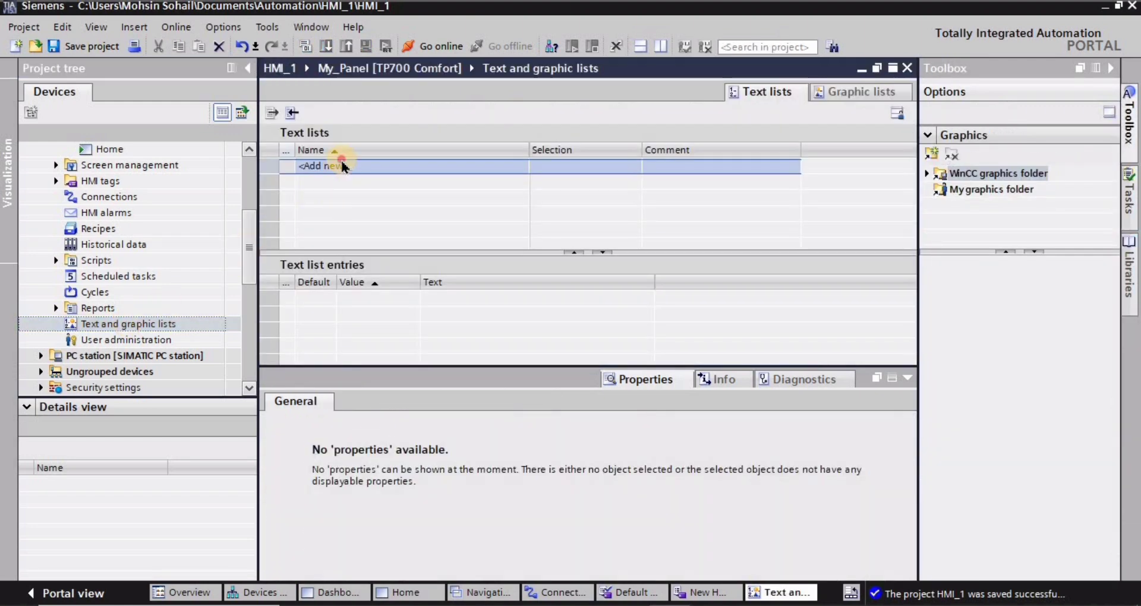
- Add a new text list named OFF_ON with the Value/Range selection
{"action": "double_click", "coordinate": [343, 167]}
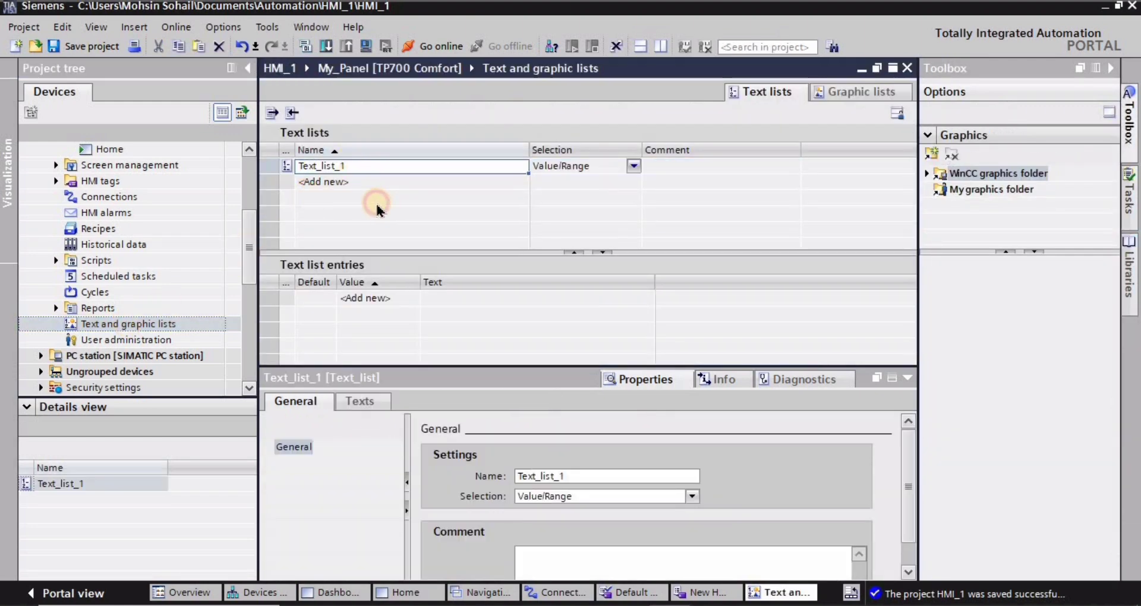
{"action": "type", "text": "OF"}
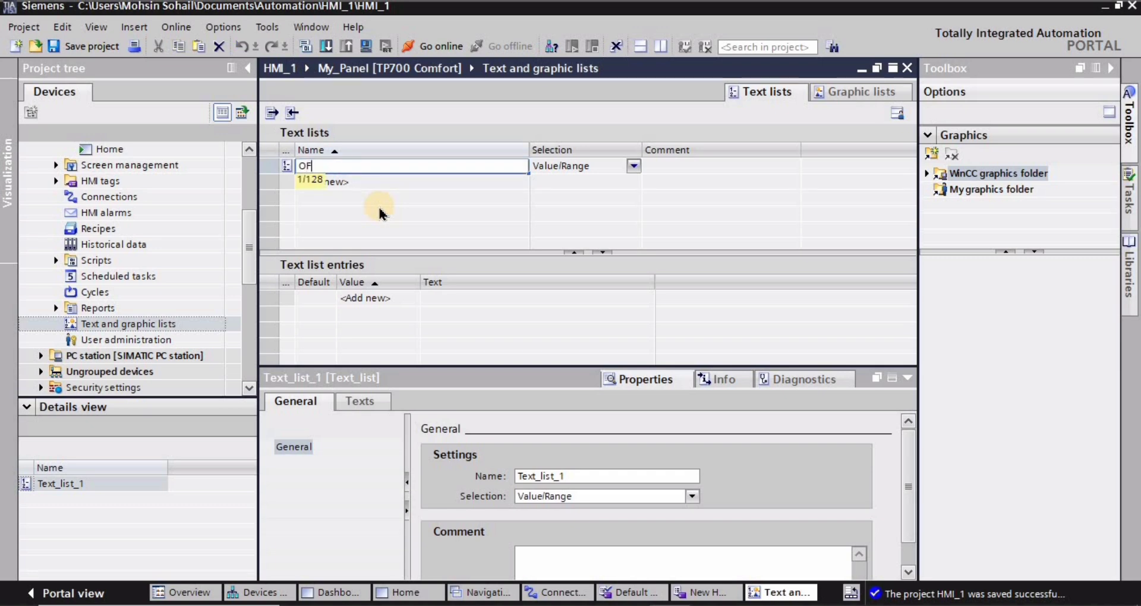
{"action": "type", "text": "F_ON"}
{"action": "key", "text": "Return"}
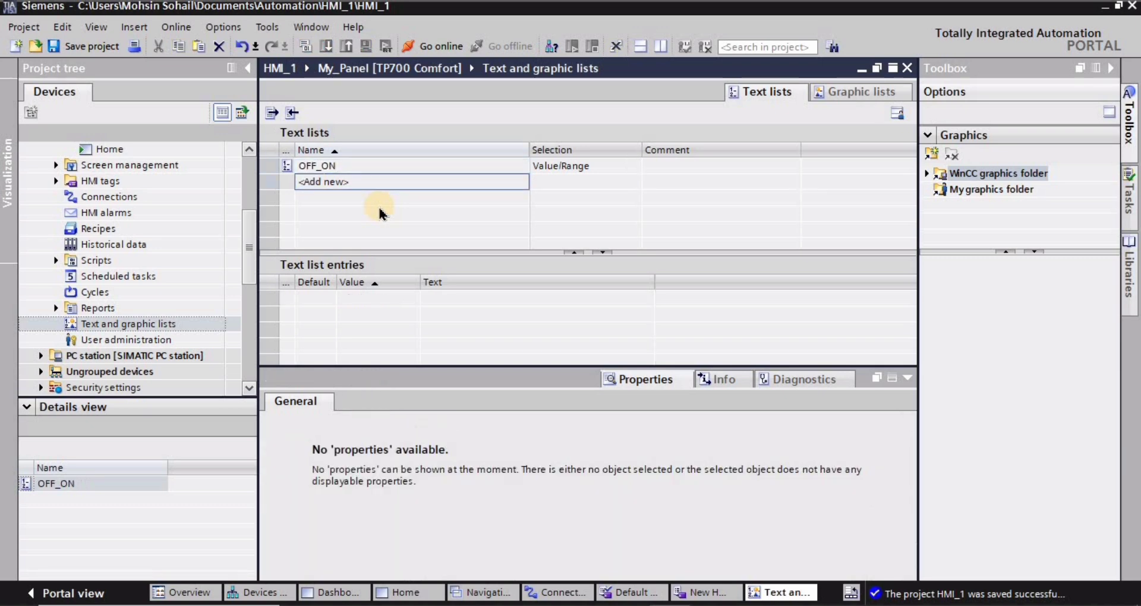
- Create two entries in the OFF_ON text list with the values 0 and 1
{"action": "left_click", "coordinate": [334, 165]}
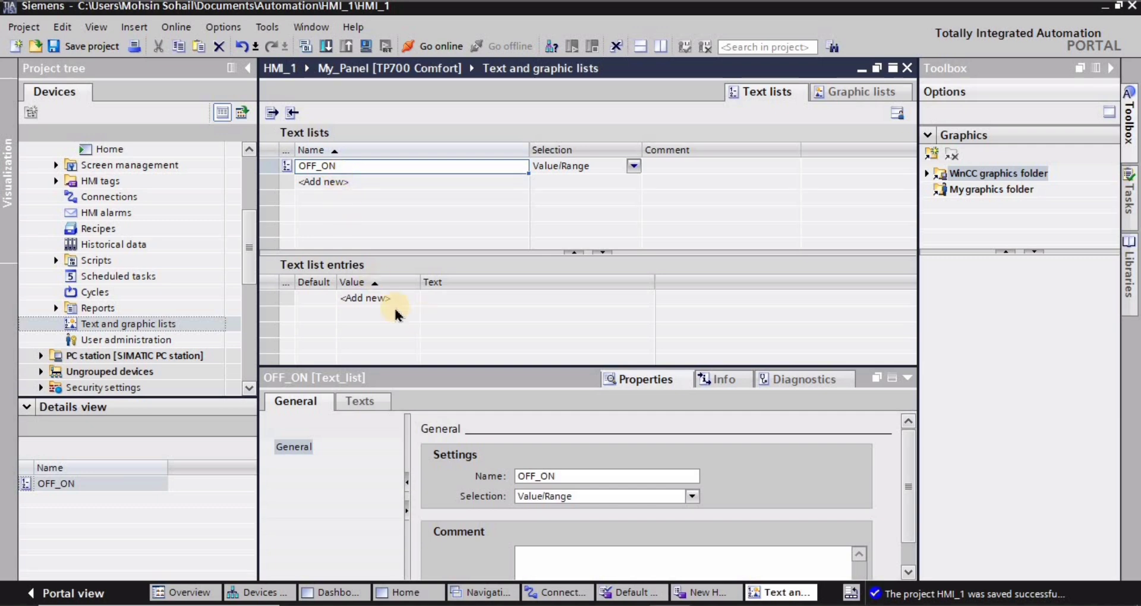
{"action": "left_click", "coordinate": [382, 332]}
{"action": "key", "text": "Return"}
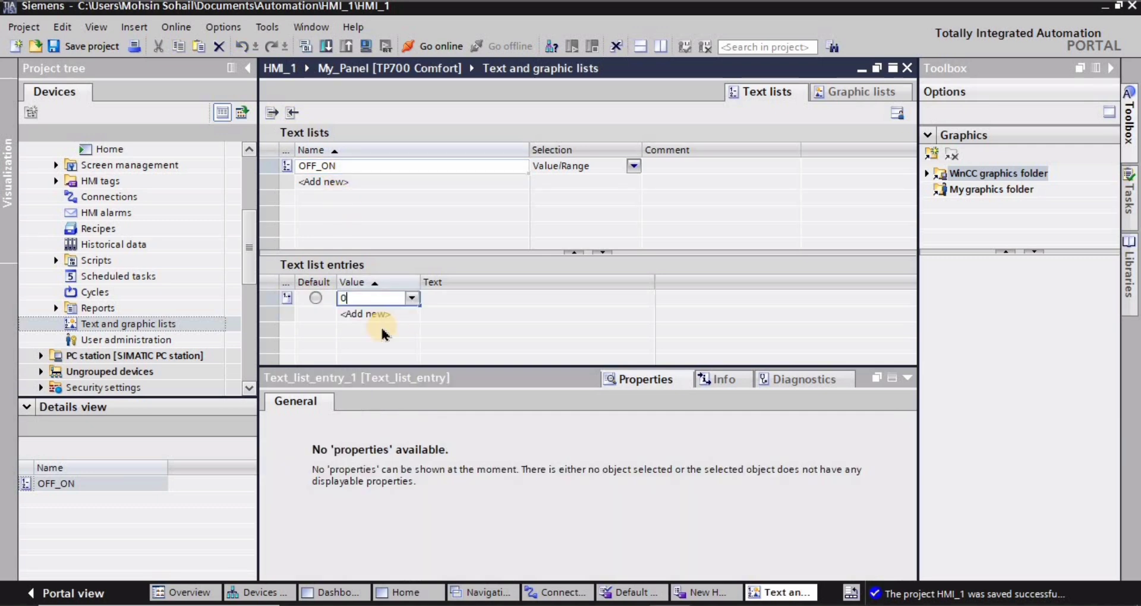
{"action": "key", "text": "Return"}
{"action": "key", "text": "Return"}
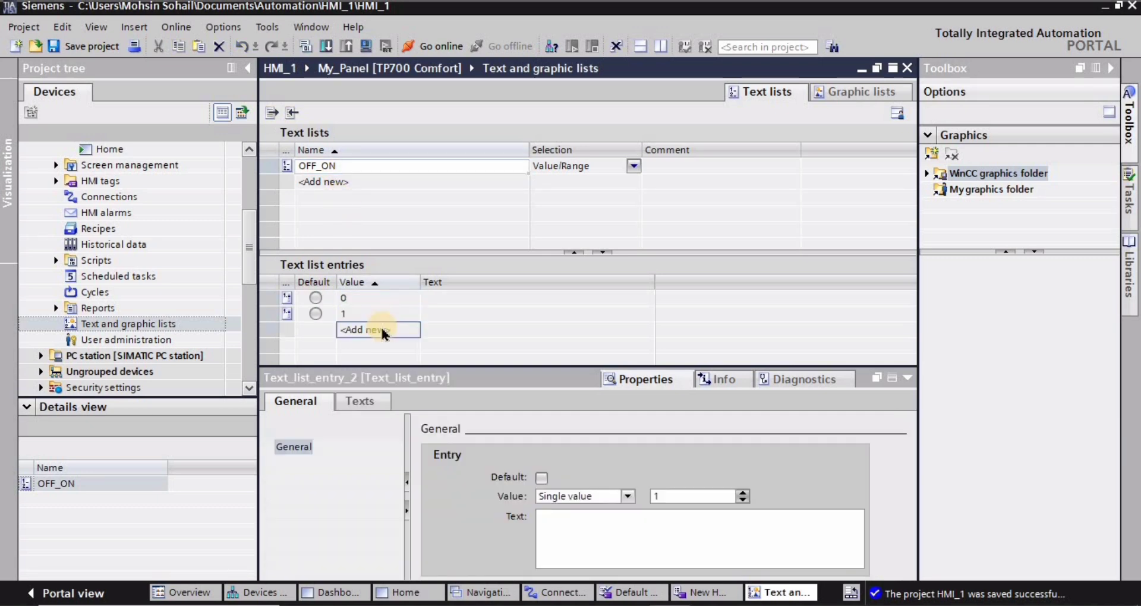
{"action": "key", "text": "Return"}
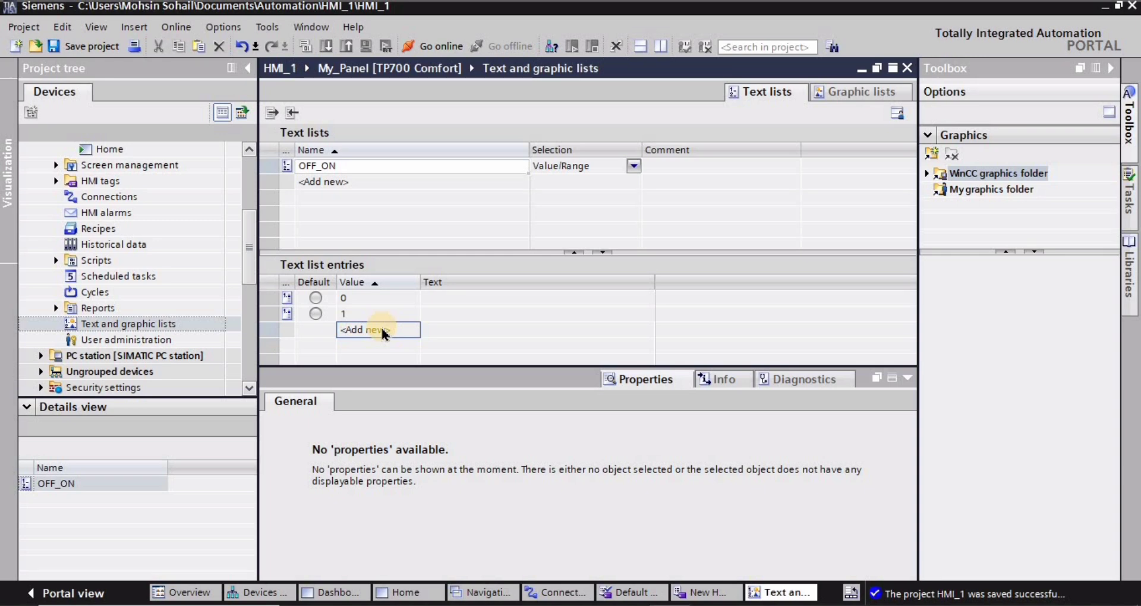
- Set the text of the OFF_ON entries to OFF for value 0 and ON for value 1
{"action": "left_click", "coordinate": [454, 299]}
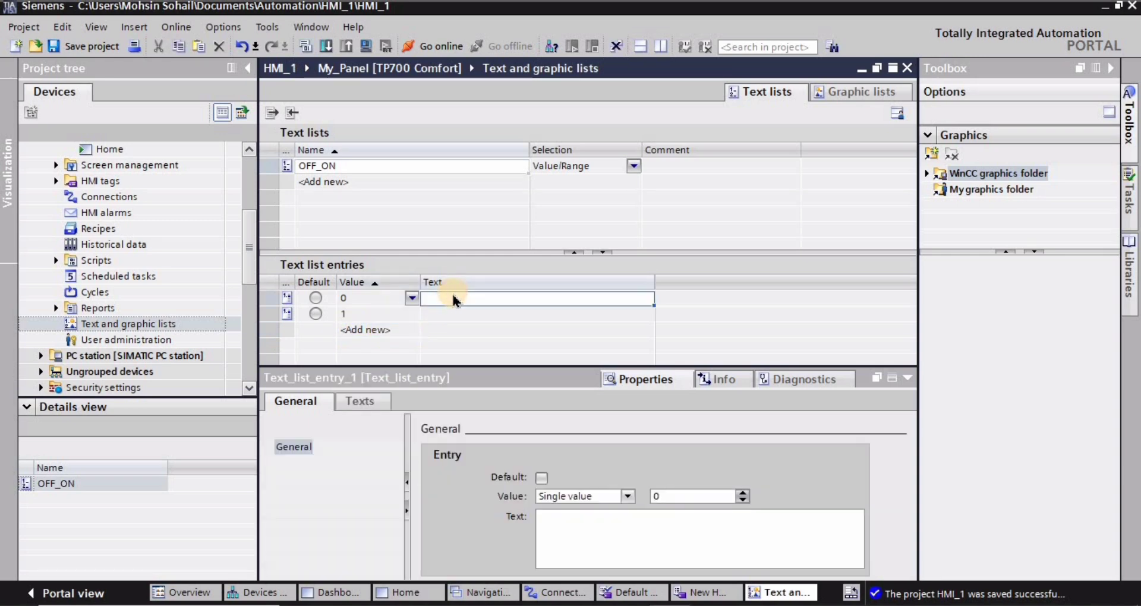
{"action": "type", "text": "OFF"}
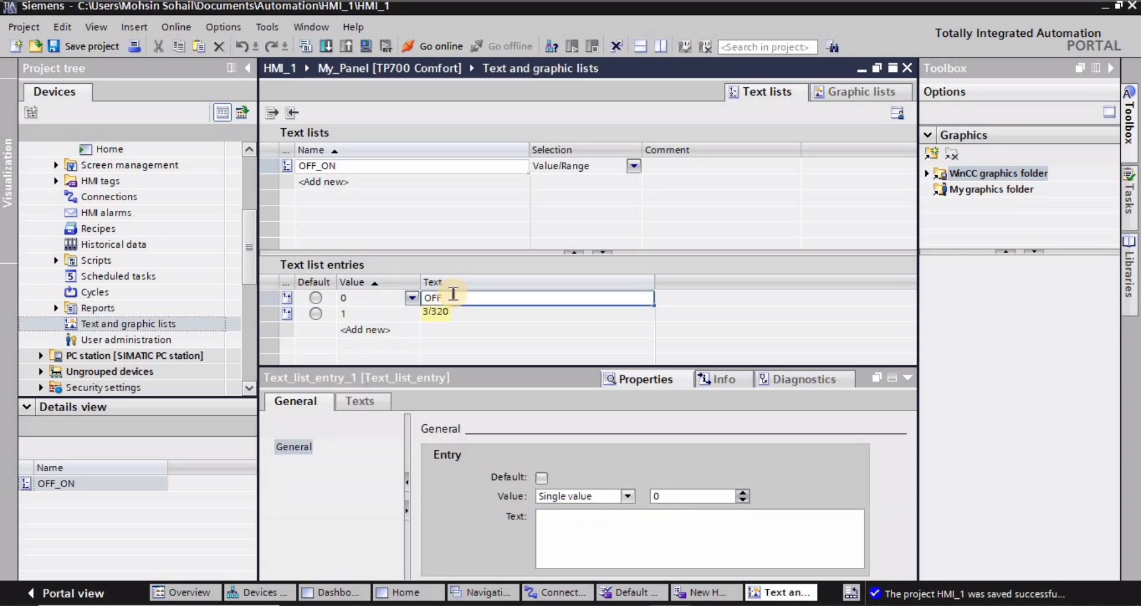
{"action": "key", "text": "Return"}
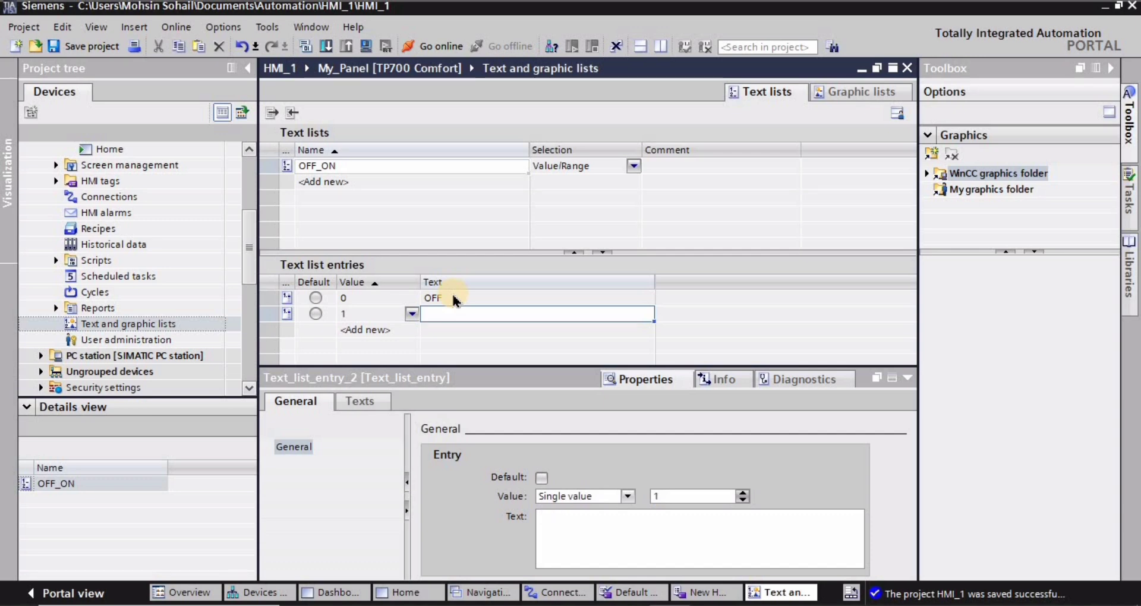
{"action": "left_click", "coordinate": [442, 314]}
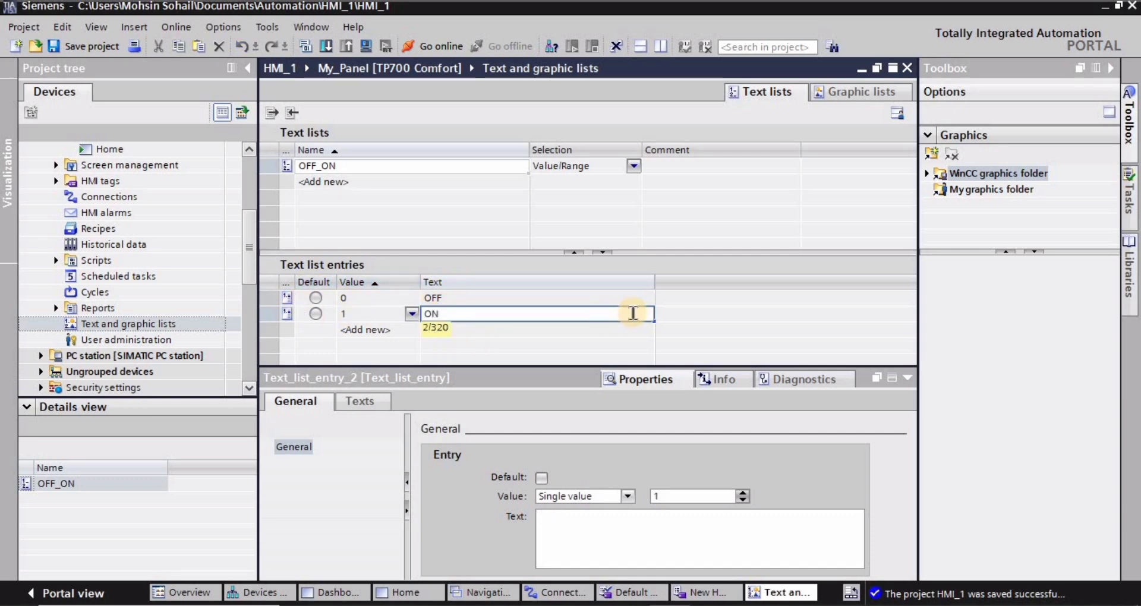
{"action": "left_click", "coordinate": [681, 342]}
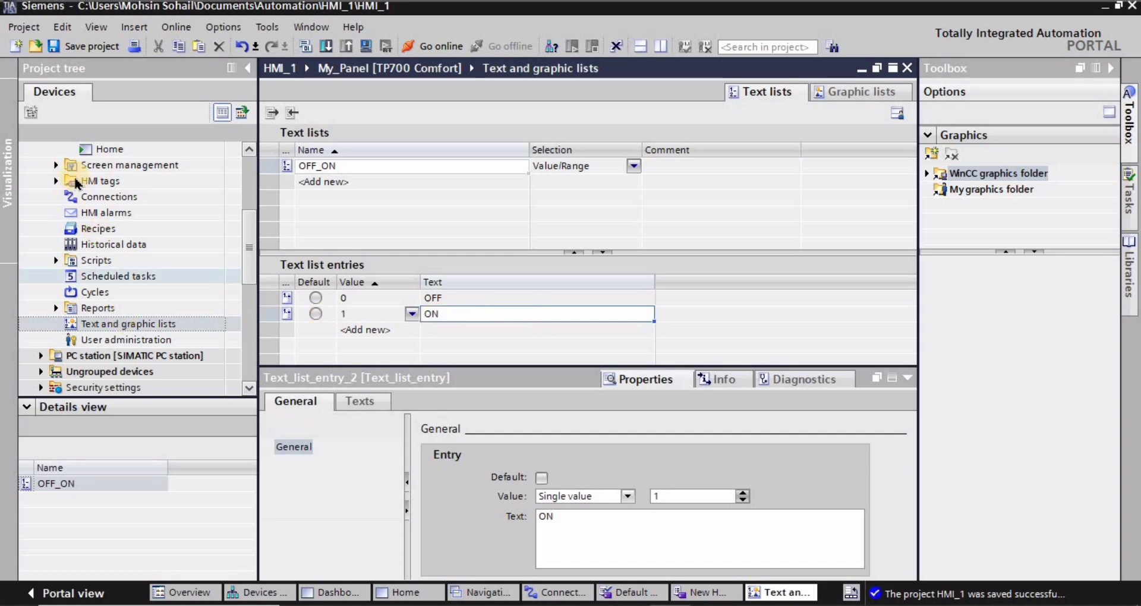
- Reopen the Dashboard screen of My_Panel for editing
{"action": "left_click", "coordinate": [249, 149]}
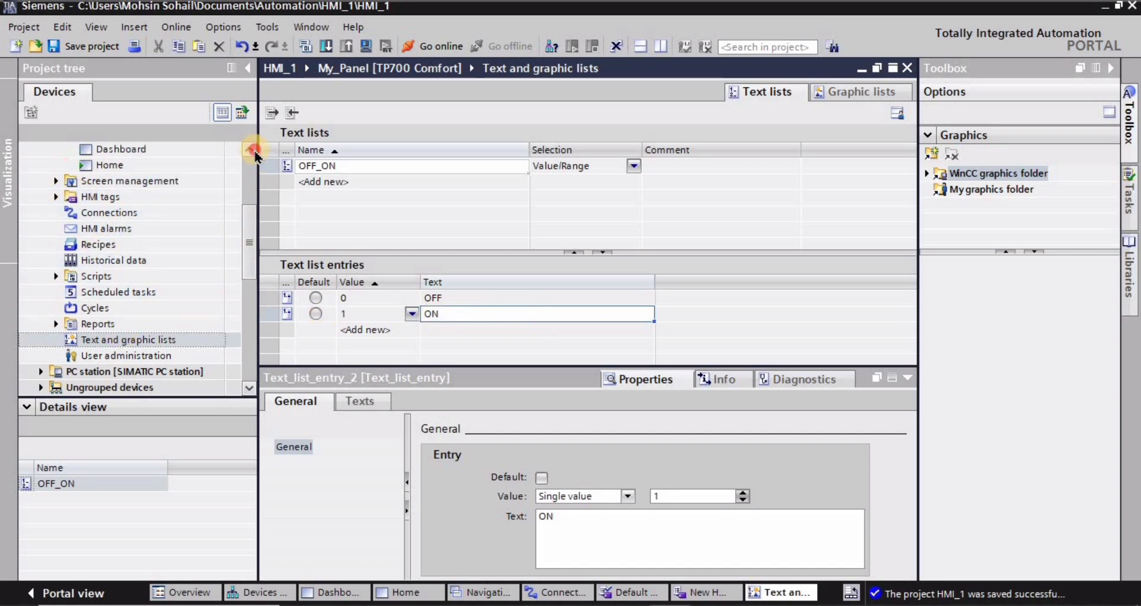
{"action": "left_click", "coordinate": [249, 149]}
{"action": "left_click", "coordinate": [249, 149]}
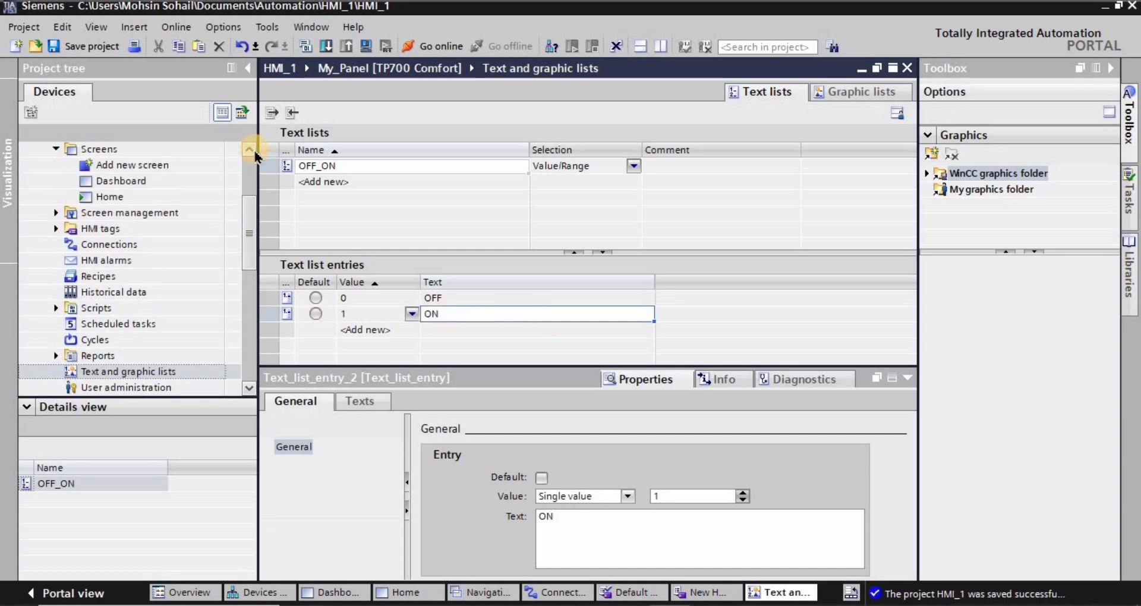
{"action": "double_click", "coordinate": [116, 180]}
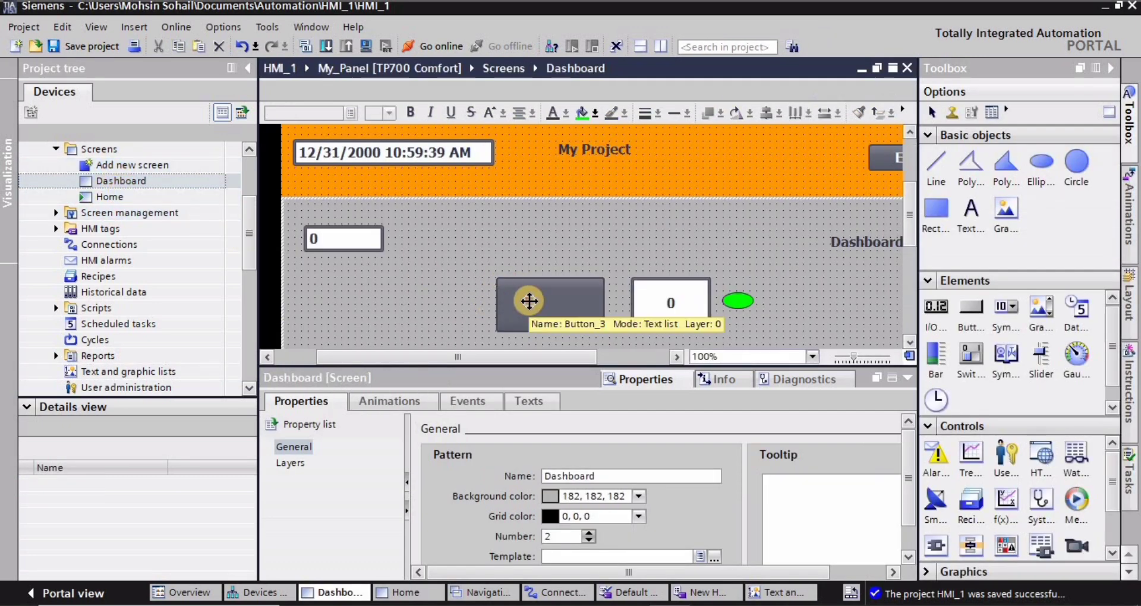
- Assign the OFF_ON text list as the label of the blank button on the Dashboard screen
{"action": "left_click", "coordinate": [528, 301]}
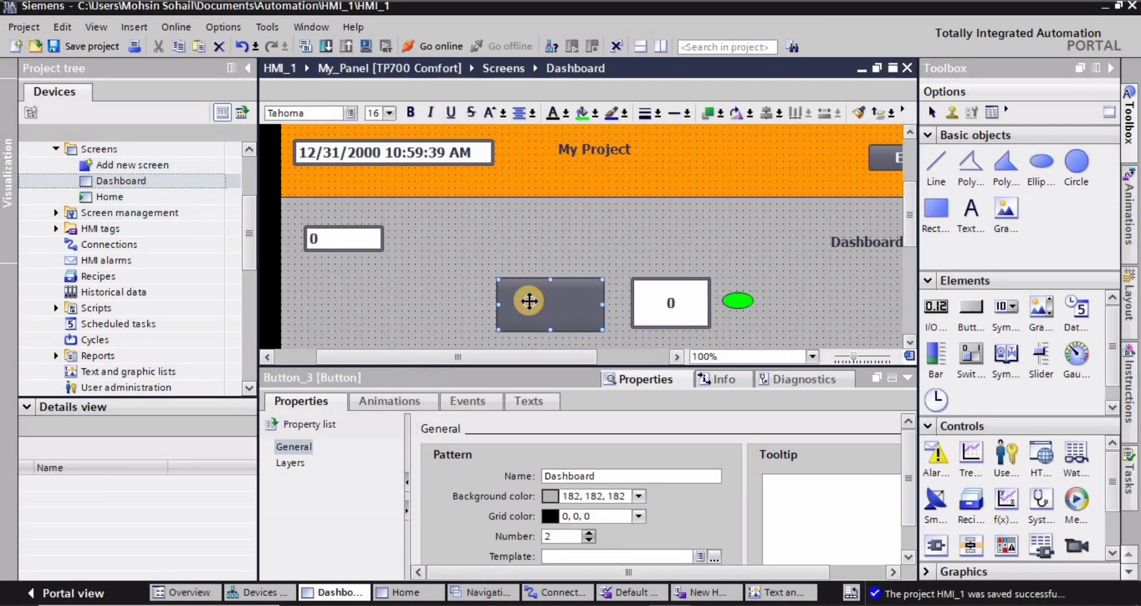
{"action": "left_click", "coordinate": [909, 559]}
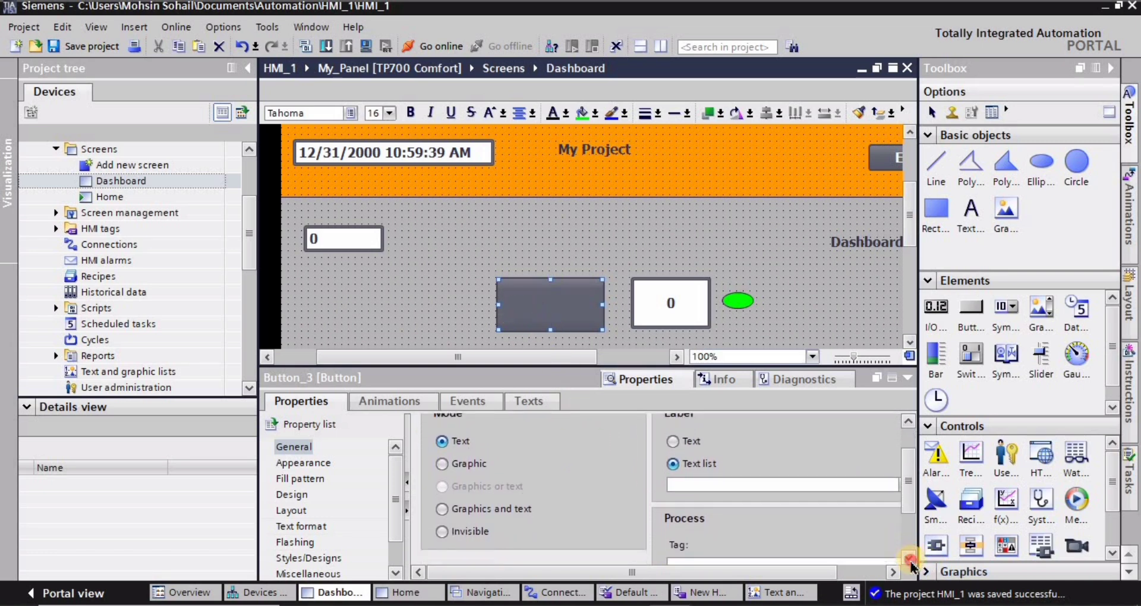
{"action": "left_click", "coordinate": [912, 564]}
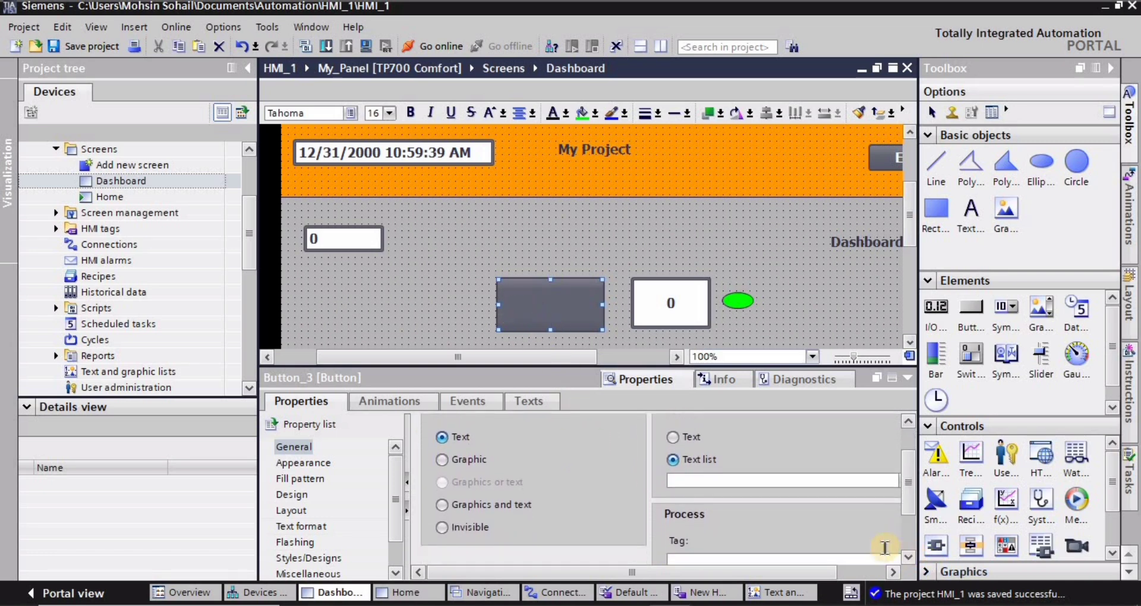
{"action": "left_click", "coordinate": [249, 68]}
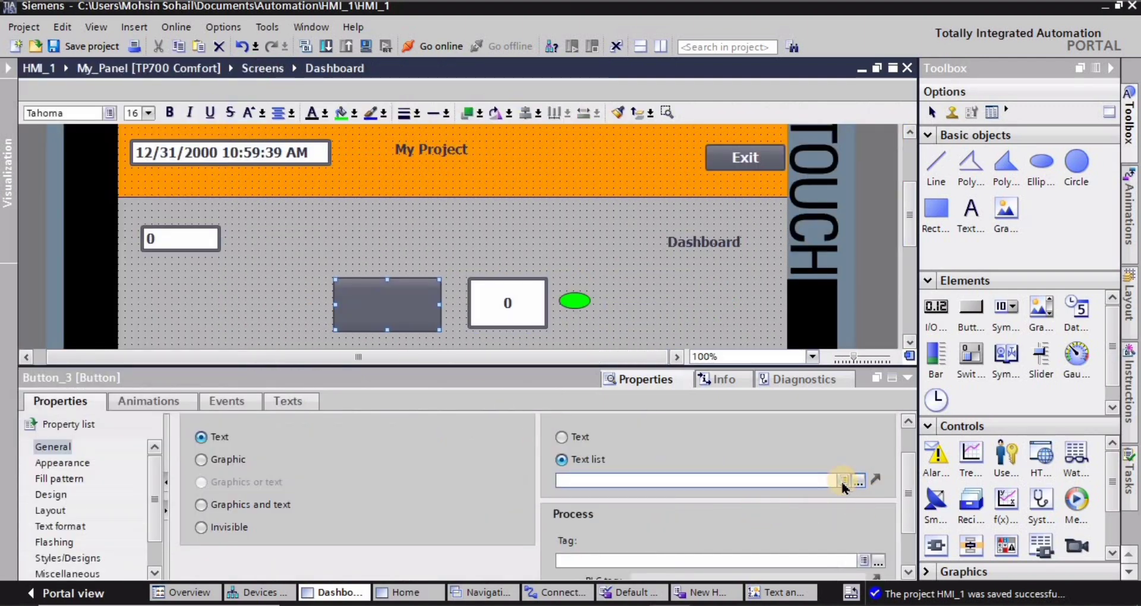
{"action": "left_click", "coordinate": [843, 480]}
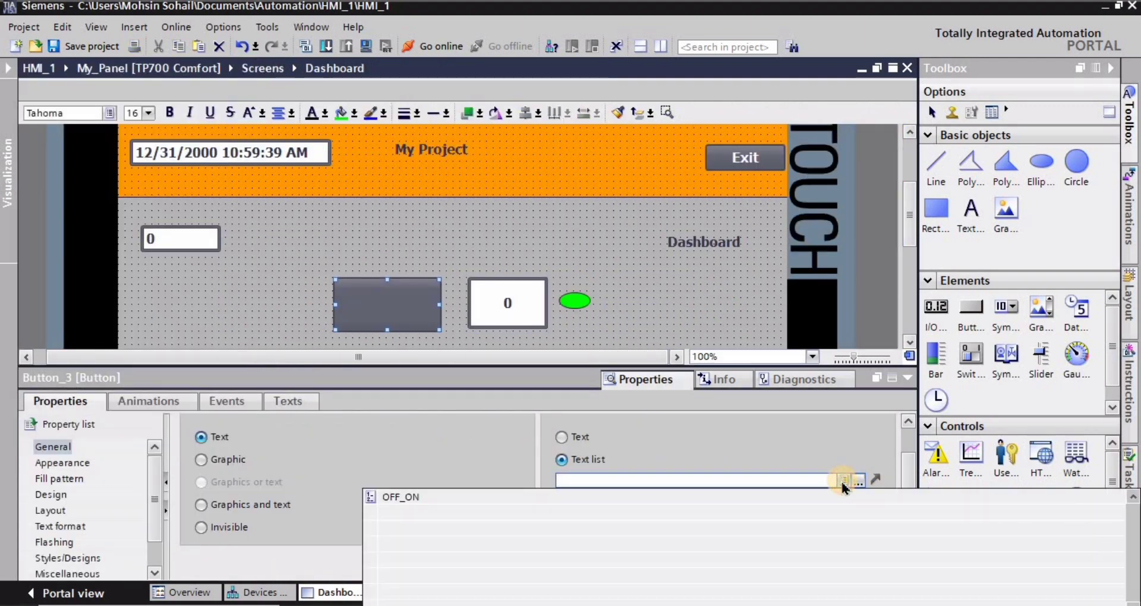
{"action": "left_click", "coordinate": [392, 497]}
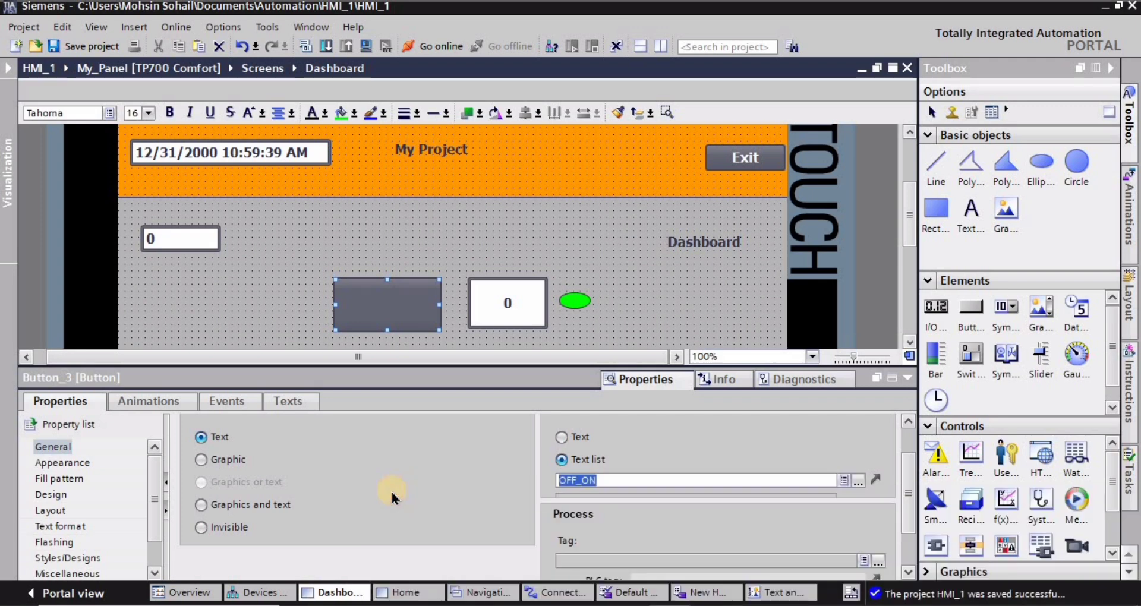
- Link the button's text list label to the process tag bit_1
{"action": "left_click_drag", "start_coordinate": [916, 483], "coordinate": [916, 534]}
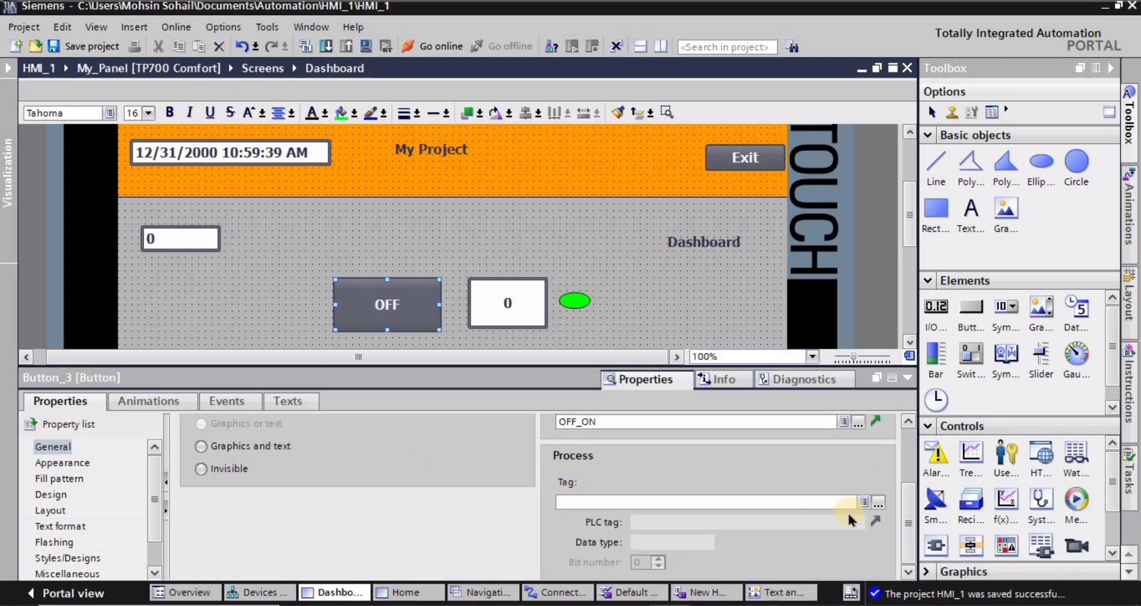
{"action": "left_click", "coordinate": [864, 503]}
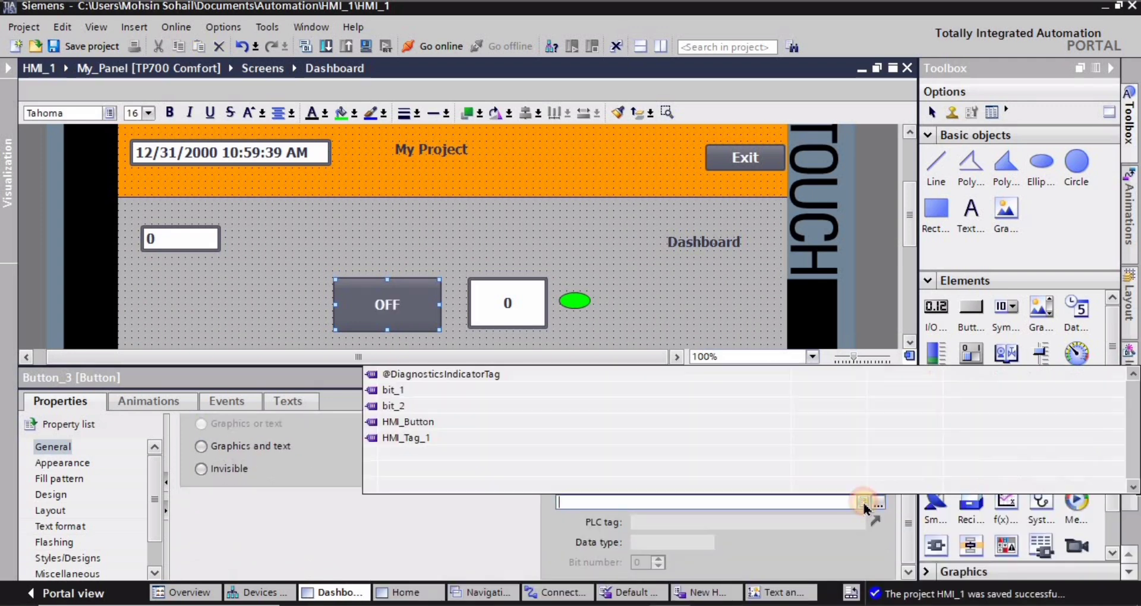
{"action": "left_click", "coordinate": [395, 390]}
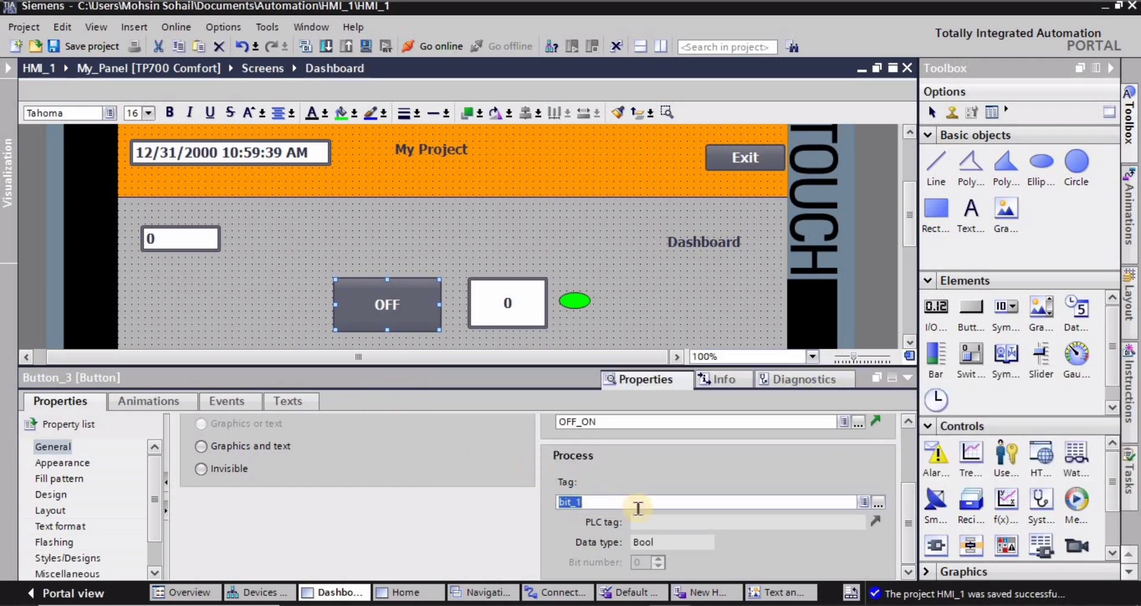
{"action": "left_click_drag", "start_coordinate": [909, 533], "coordinate": [910, 470]}
{"action": "left_click", "coordinate": [667, 324]}
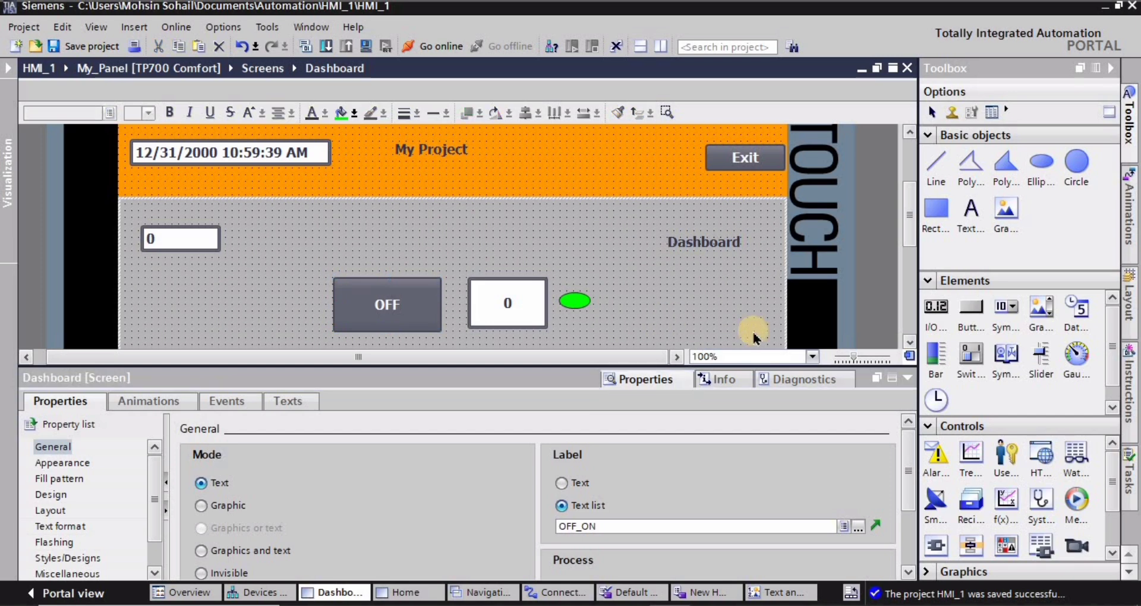
- Add a symbolic I/O field beside the green ellipse and narrow it from its ellipse-facing side
{"action": "left_click", "coordinate": [985, 310]}
{"action": "left_click_drag", "start_coordinate": [1009, 318], "coordinate": [678, 312]}
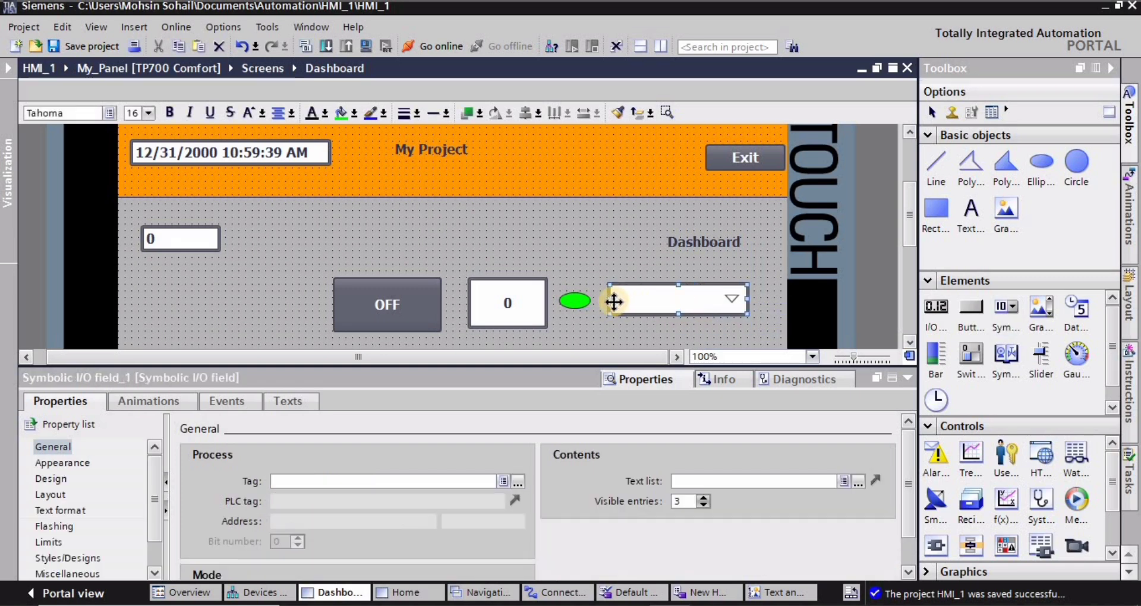
{"action": "left_click_drag", "start_coordinate": [612, 298], "coordinate": [648, 299]}
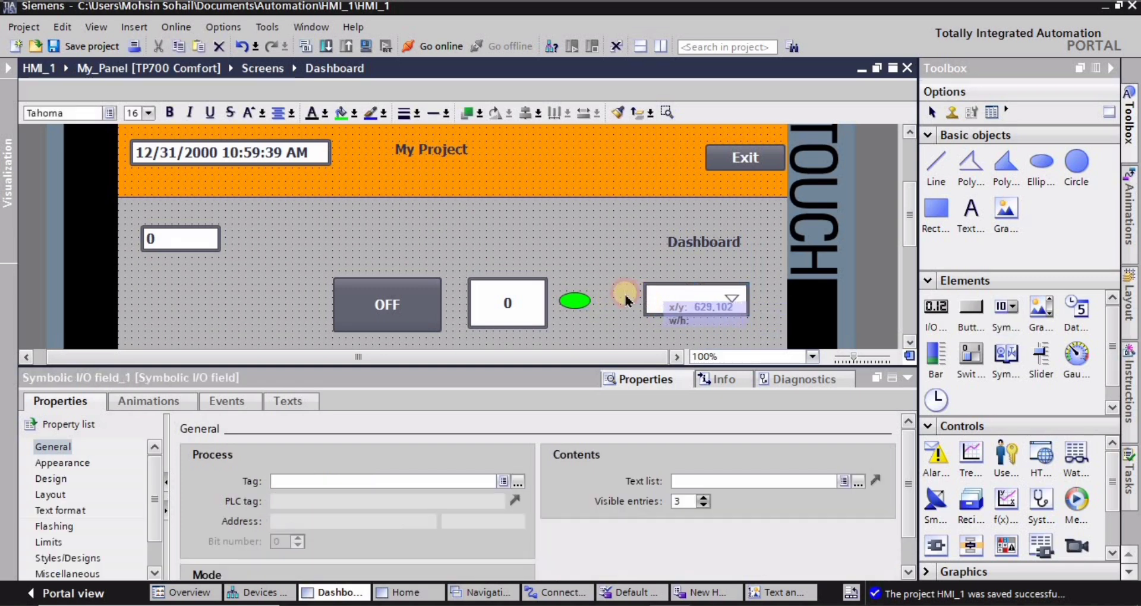
- Delete the green ellipse and move the symbolic I/O field closer to the numeric field
{"action": "left_click", "coordinate": [583, 305]}
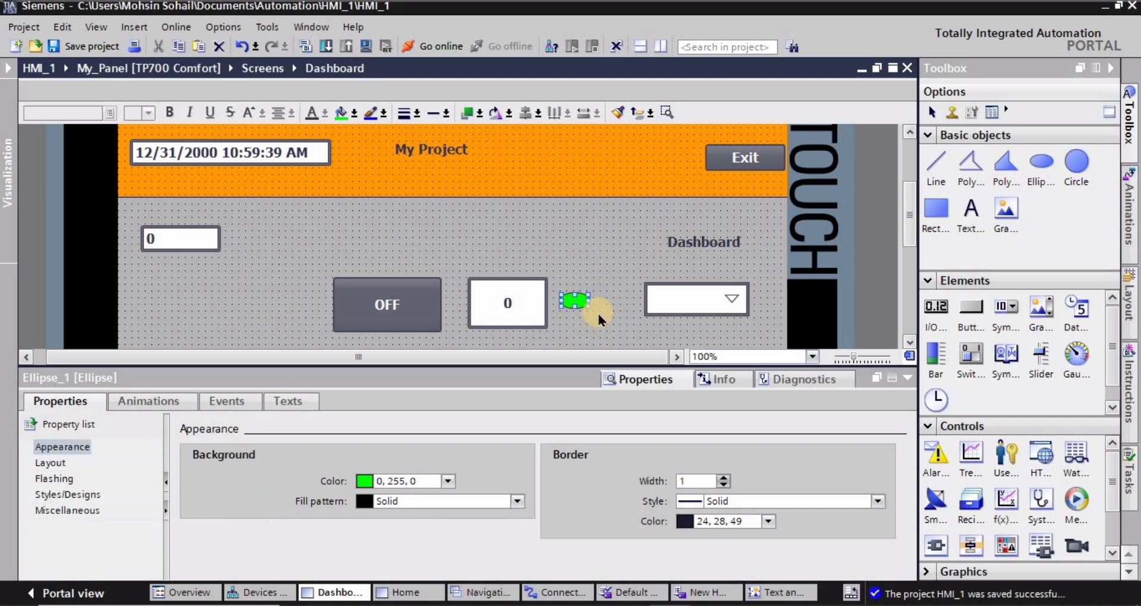
{"action": "key", "text": "Delete"}
{"action": "left_click_drag", "start_coordinate": [635, 302], "coordinate": [607, 298]}
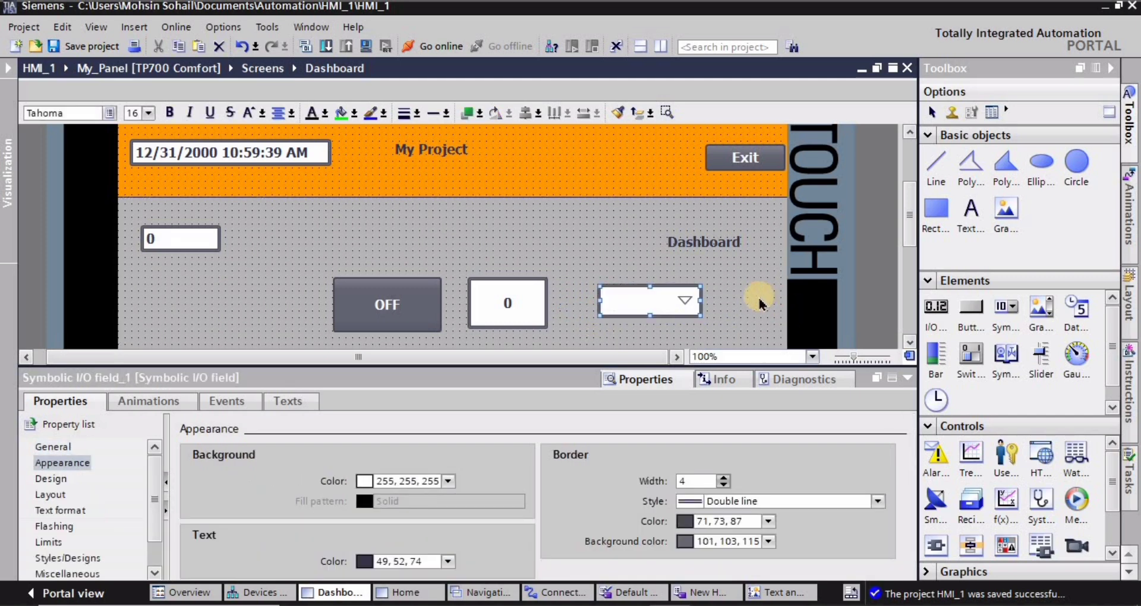
{"action": "left_click", "coordinate": [722, 311]}
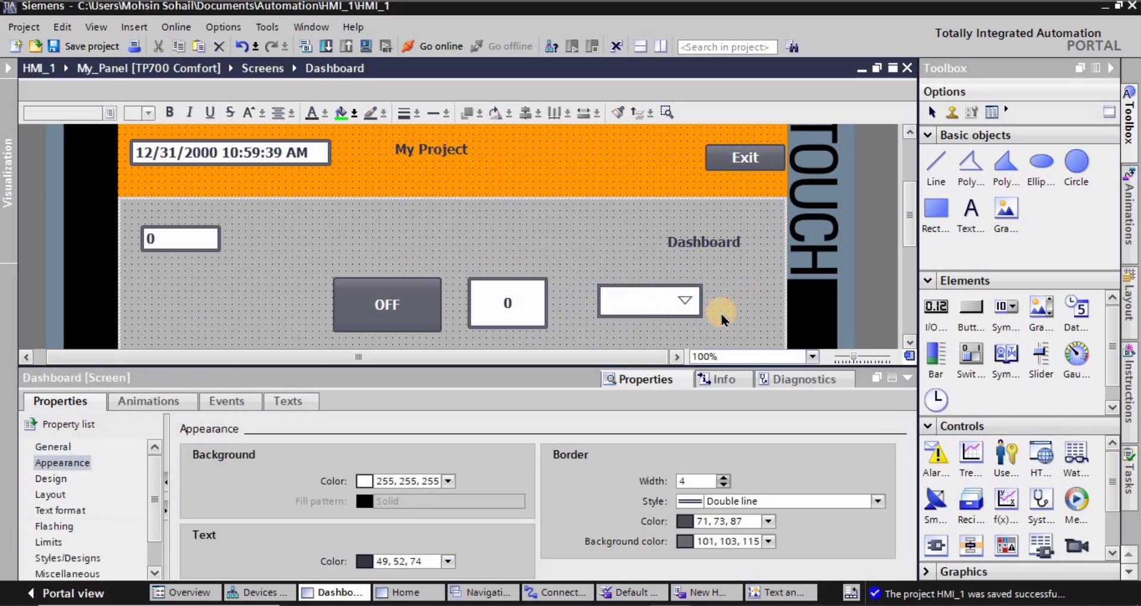
- Link the symbolic I/O field to the tag bit_1 and set its mode to Output
{"action": "left_click", "coordinate": [642, 299]}
{"action": "left_click", "coordinate": [46, 462]}
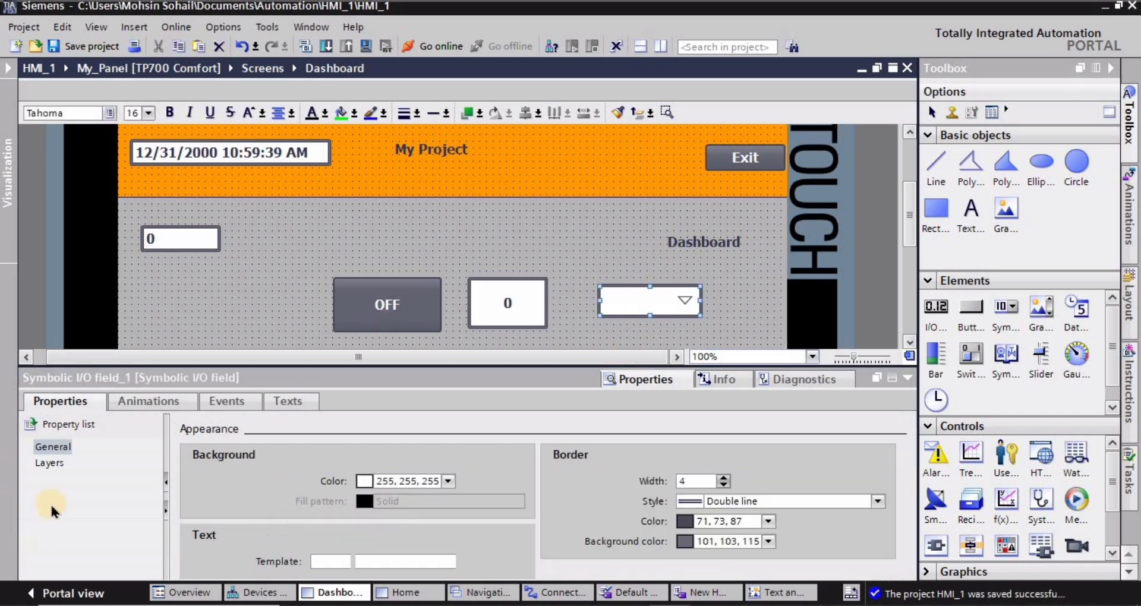
{"action": "left_click", "coordinate": [55, 447]}
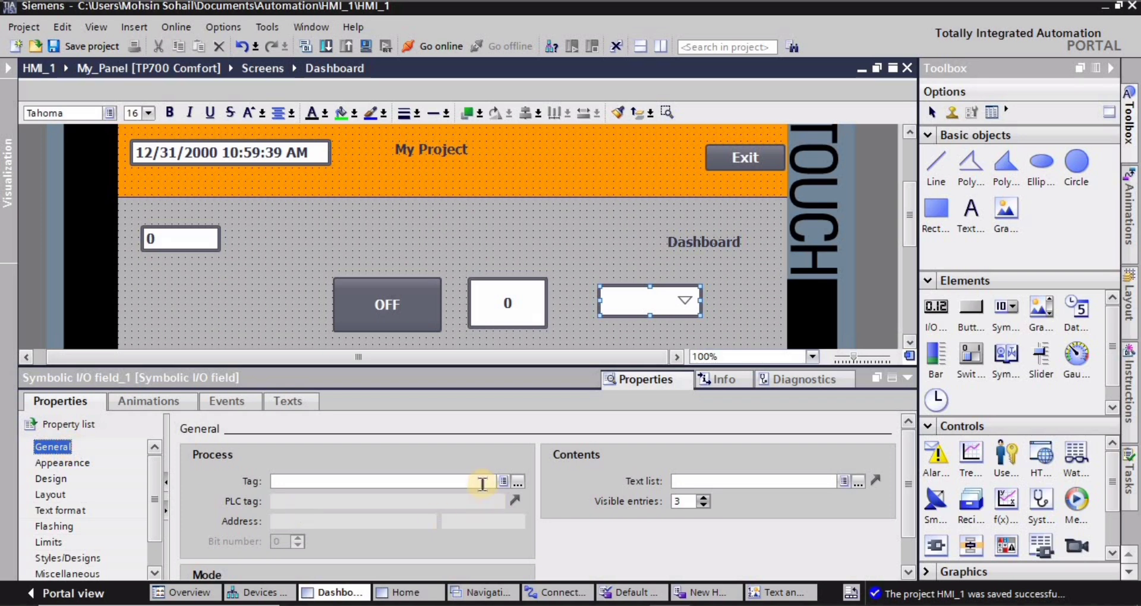
{"action": "left_click", "coordinate": [505, 482]}
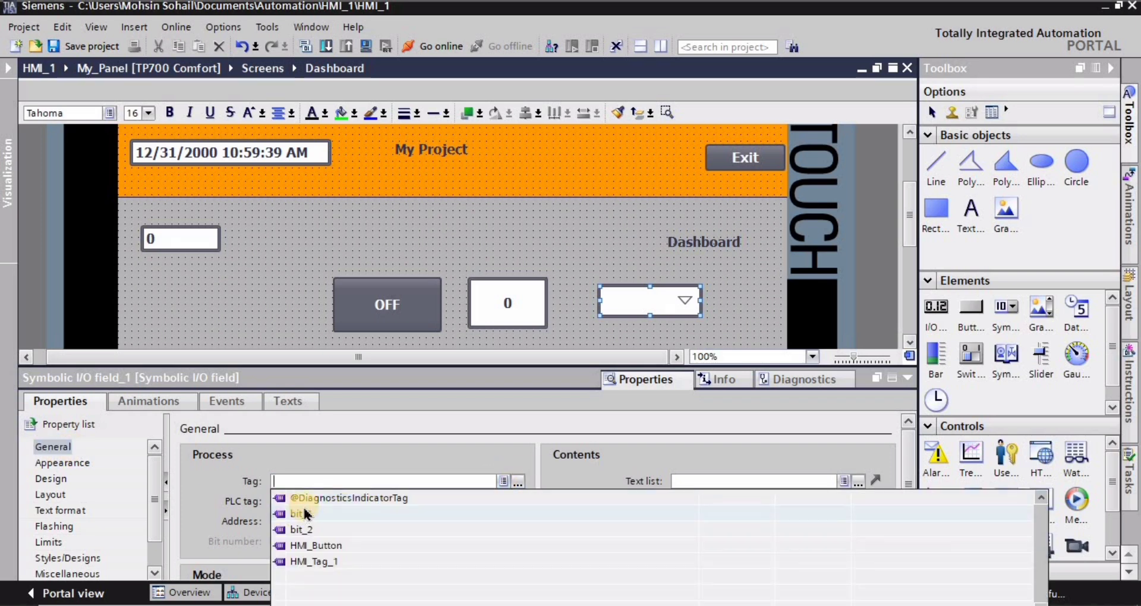
{"action": "left_click", "coordinate": [300, 515]}
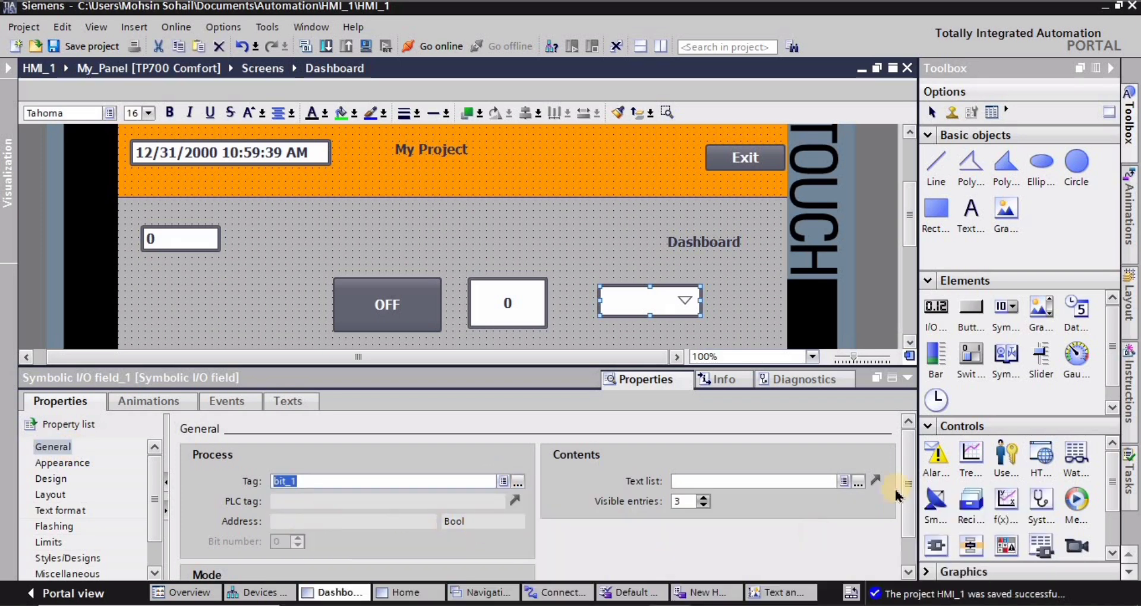
{"action": "scroll", "coordinate": [904, 503], "scroll_direction": "down", "scroll_amount": 2}
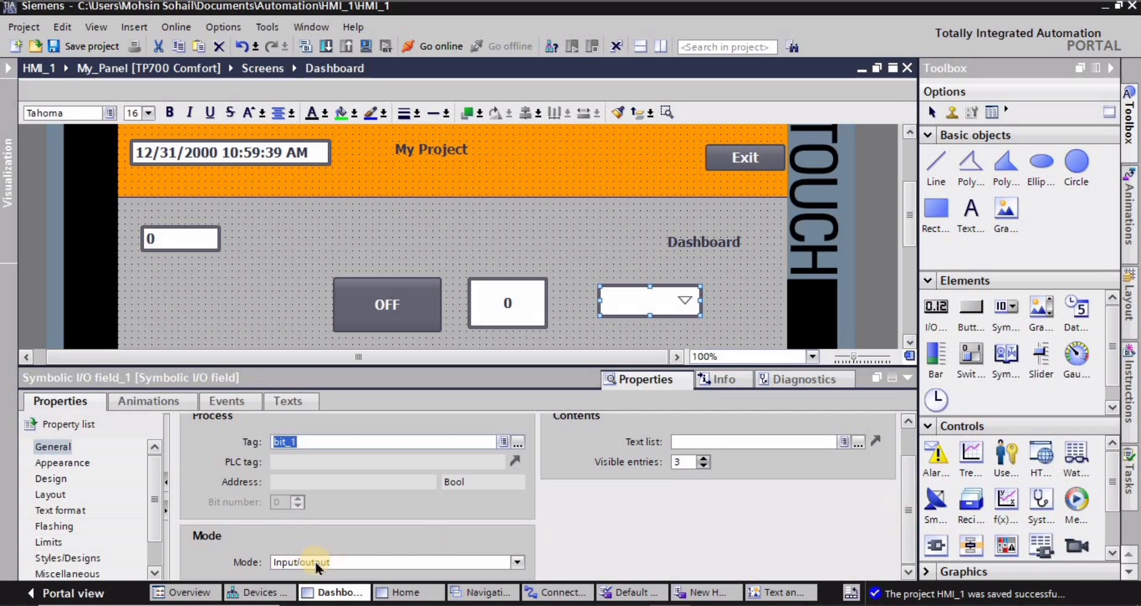
{"action": "left_click", "coordinate": [517, 563]}
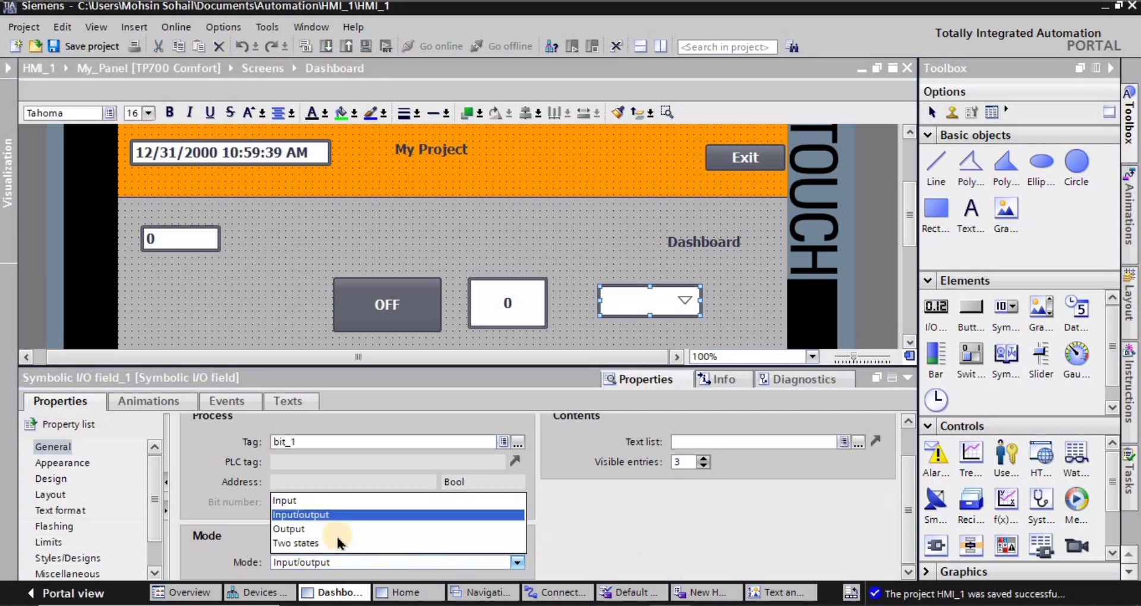
{"action": "left_click", "coordinate": [287, 528]}
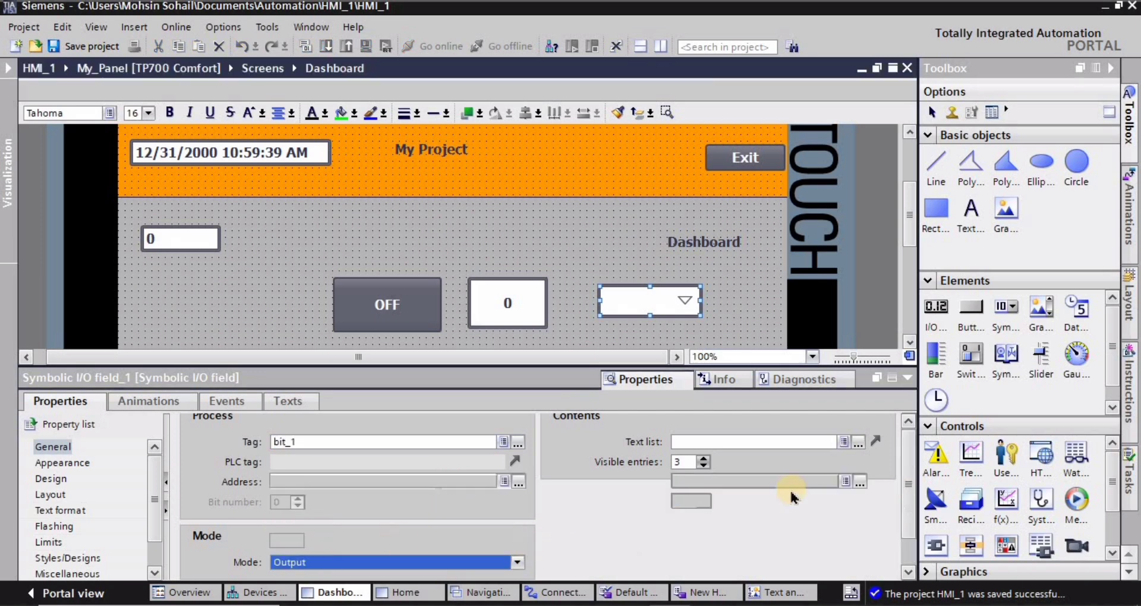
- Assign the OFF_ON text list to the symbolic I/O field and center its text horizontally
{"action": "left_click", "coordinate": [844, 482]}
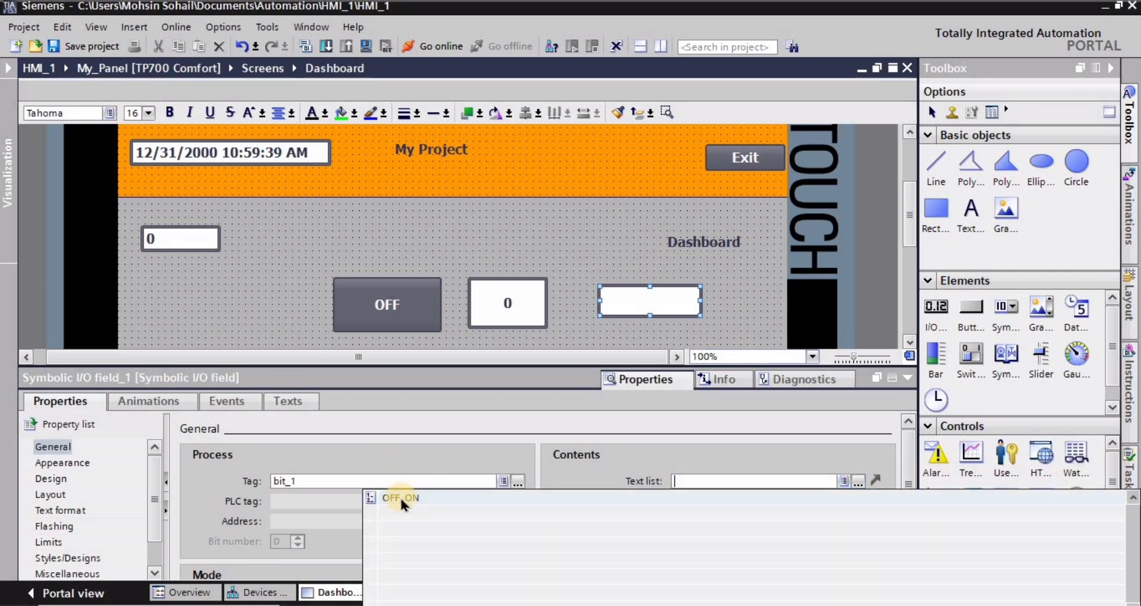
{"action": "left_click", "coordinate": [402, 499]}
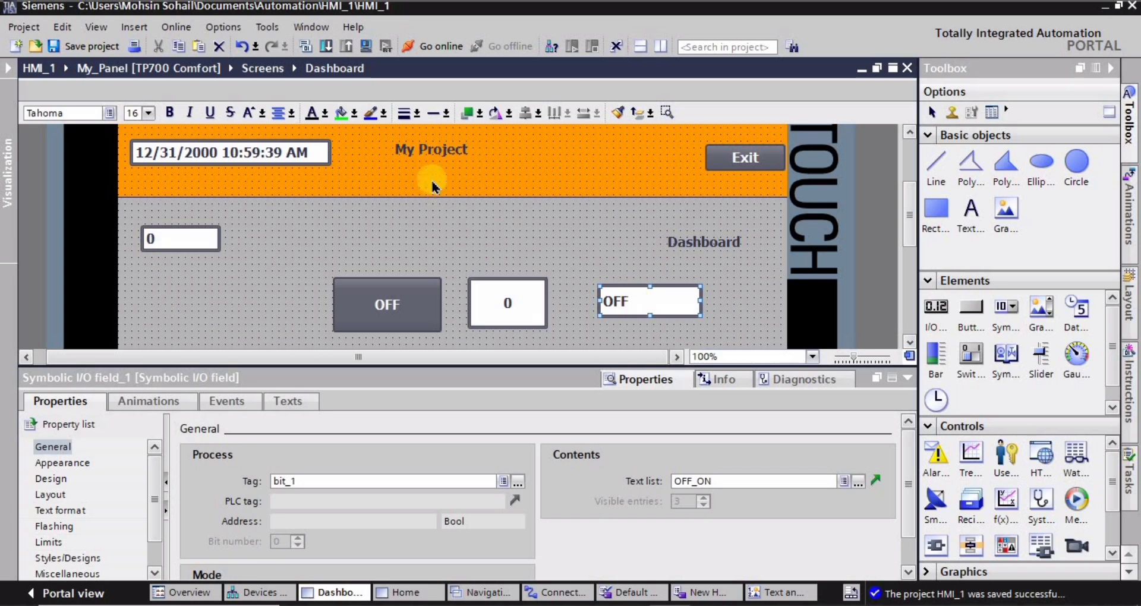
{"action": "left_click", "coordinate": [277, 113]}
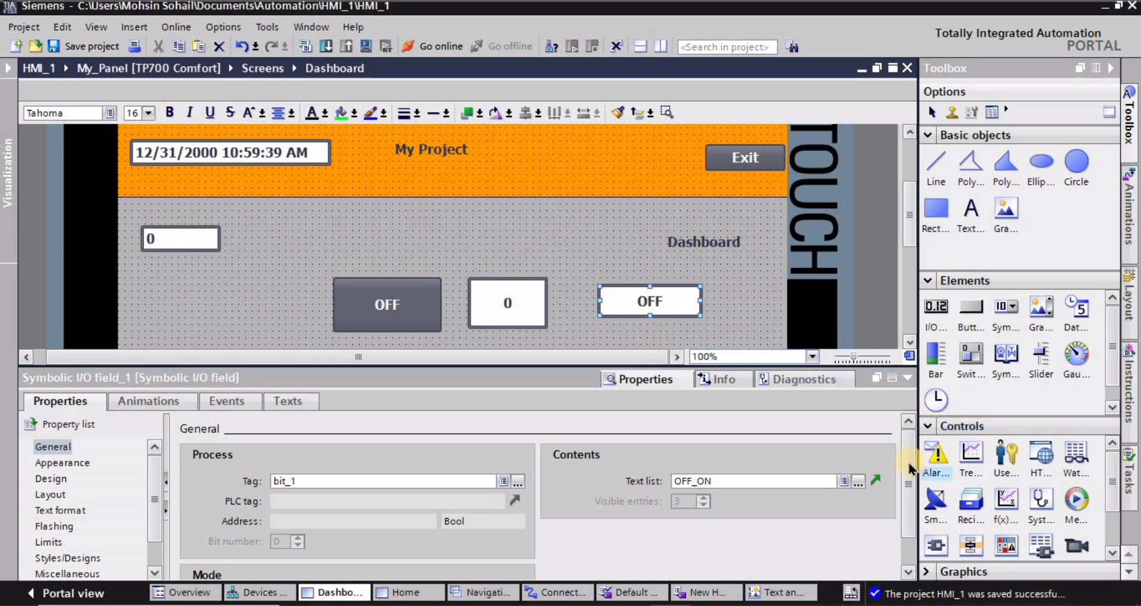
{"action": "left_click", "coordinate": [762, 305]}
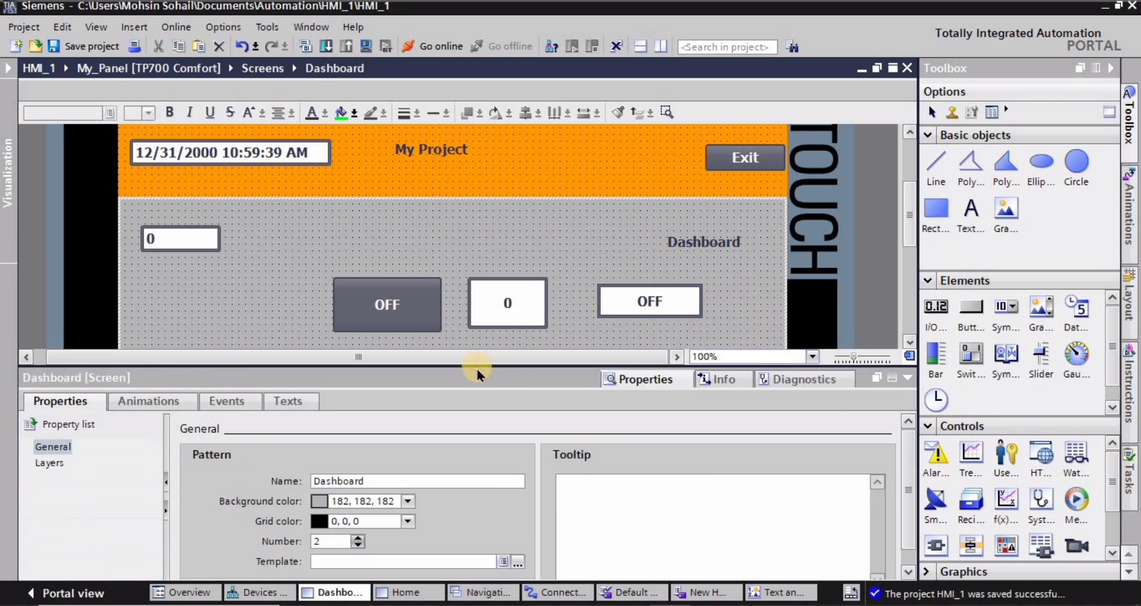
- Save the project and start the HMI runtime simulation in a maximized window
{"action": "left_click", "coordinate": [89, 46]}
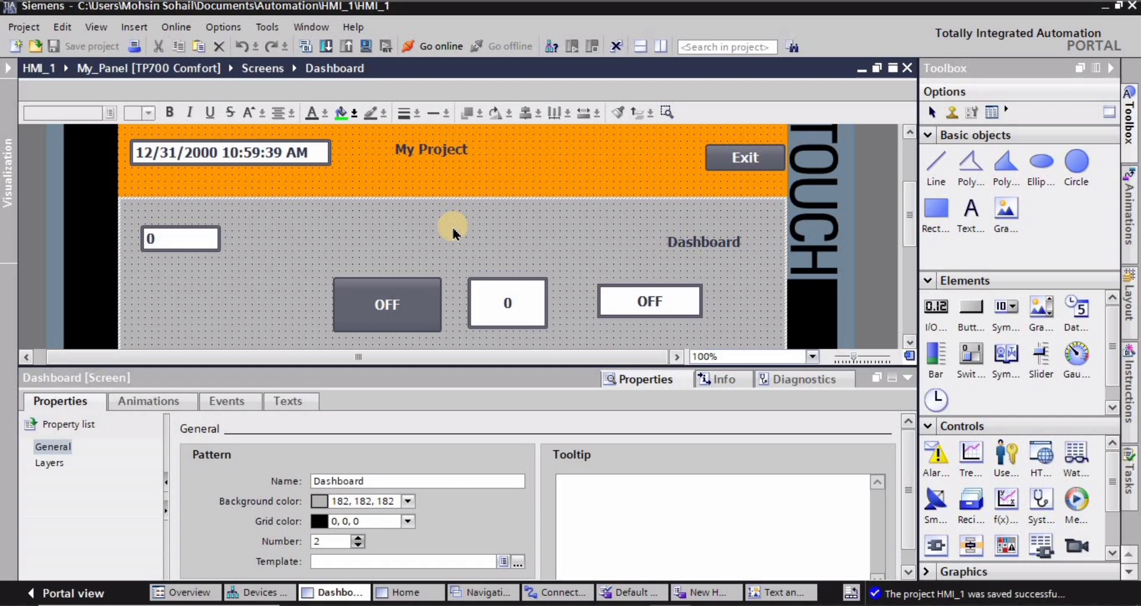
{"action": "left_click", "coordinate": [366, 46]}
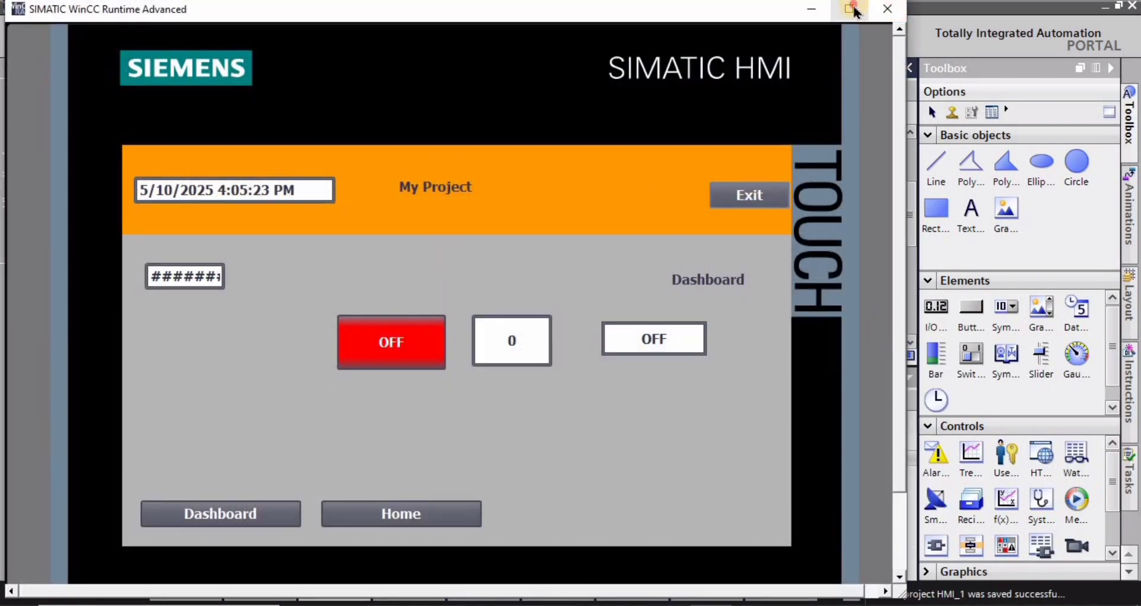
{"action": "left_click", "coordinate": [851, 9]}
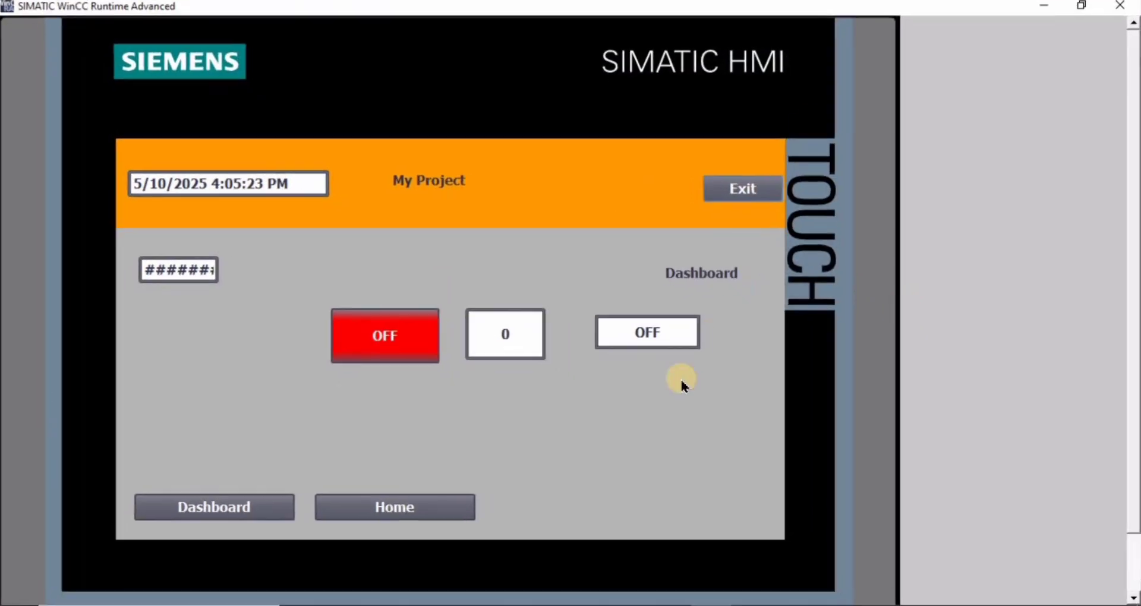
- Toggle the simulated OFF/ON button repeatedly to check its label, the numeric field and the symbolic I/O field
{"action": "left_click", "coordinate": [414, 351]}
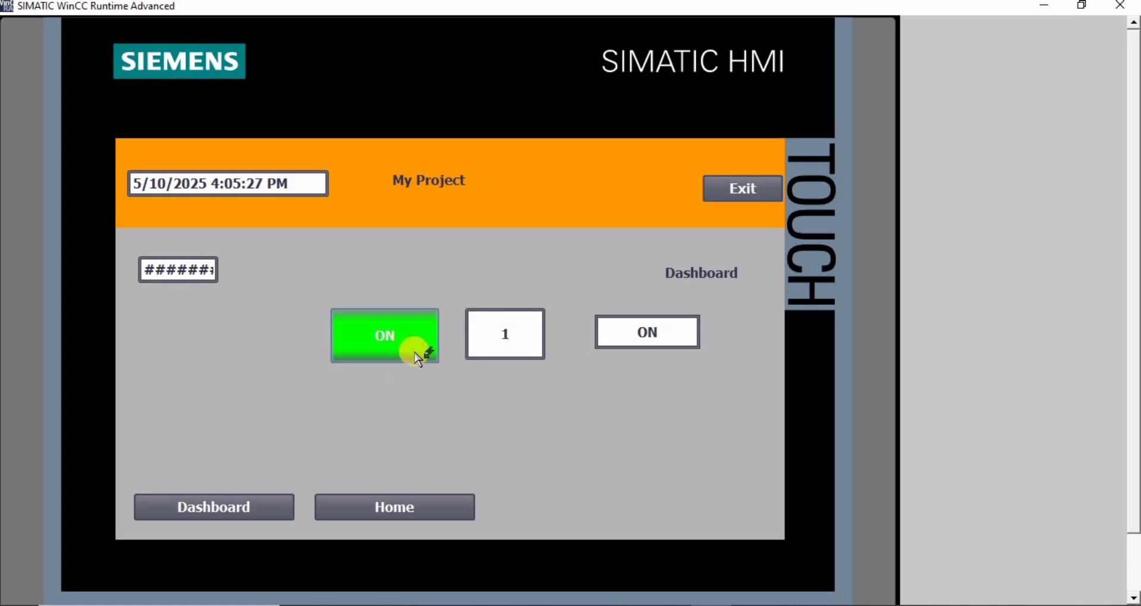
{"action": "left_click", "coordinate": [417, 354]}
{"action": "left_click", "coordinate": [416, 352]}
{"action": "left_click", "coordinate": [416, 351]}
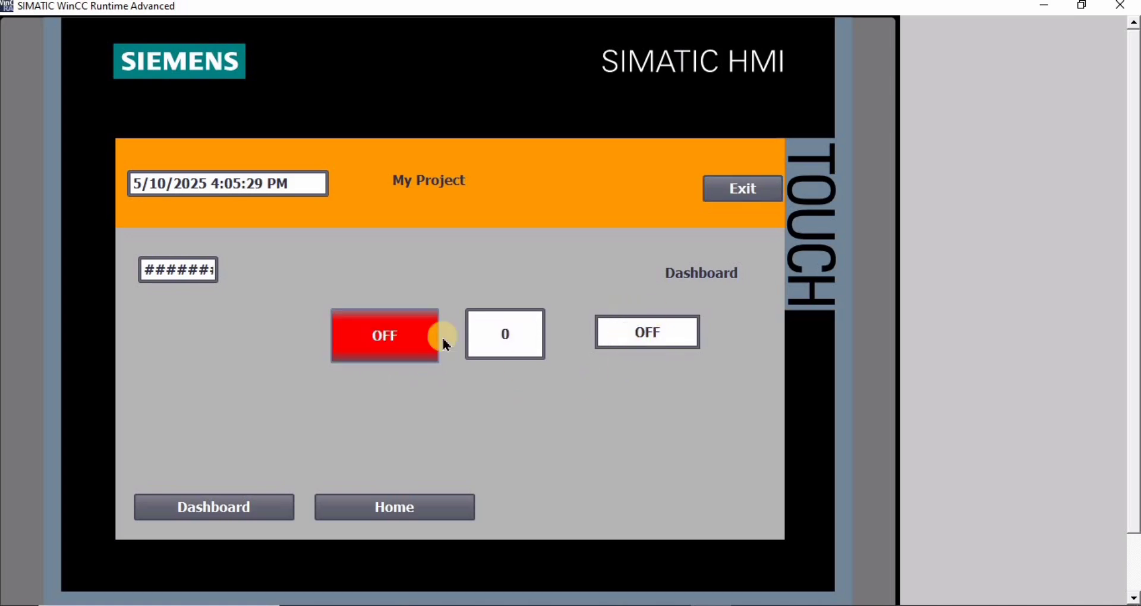
{"action": "left_click", "coordinate": [425, 333]}
{"action": "left_click", "coordinate": [423, 333]}
{"action": "left_click", "coordinate": [424, 336]}
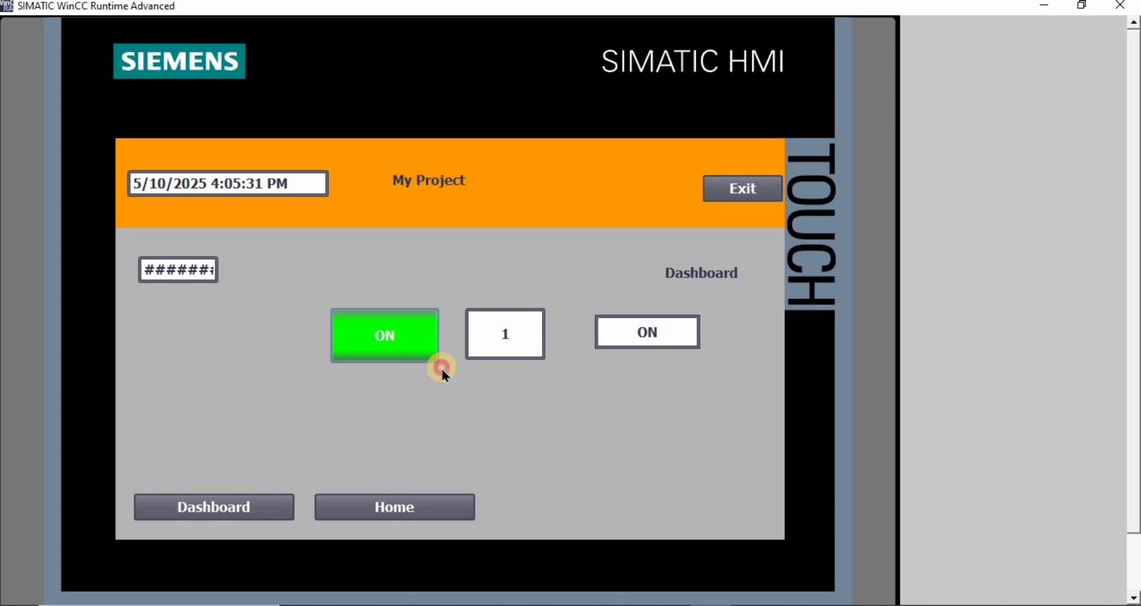
{"action": "left_click", "coordinate": [409, 358]}
{"action": "left_click", "coordinate": [423, 354]}
{"action": "left_click", "coordinate": [418, 342]}
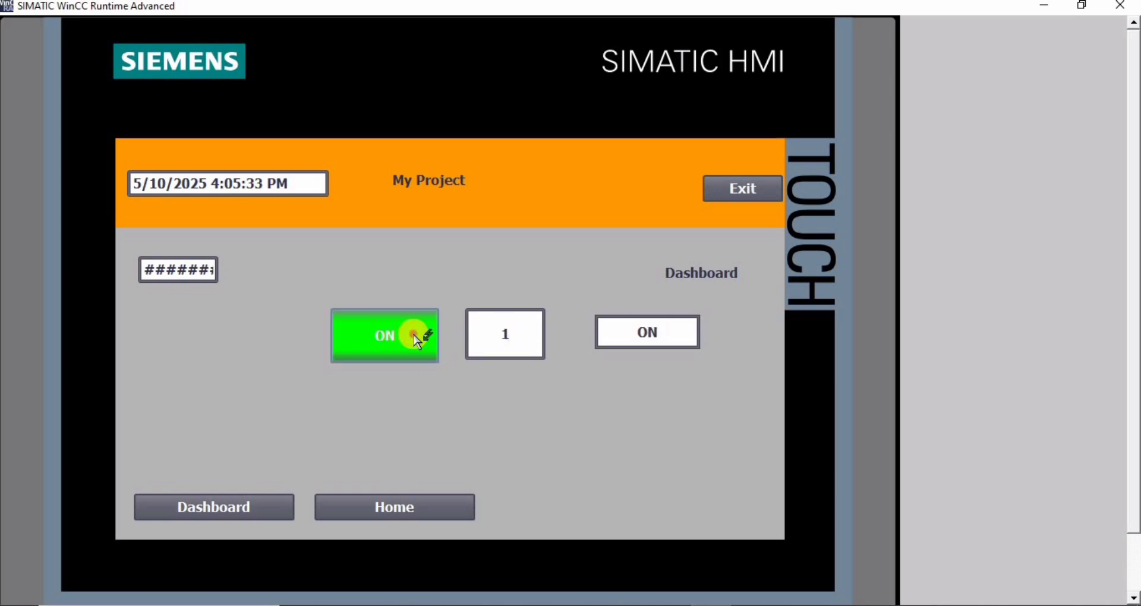
{"action": "left_click", "coordinate": [415, 336]}
{"action": "left_click", "coordinate": [415, 343]}
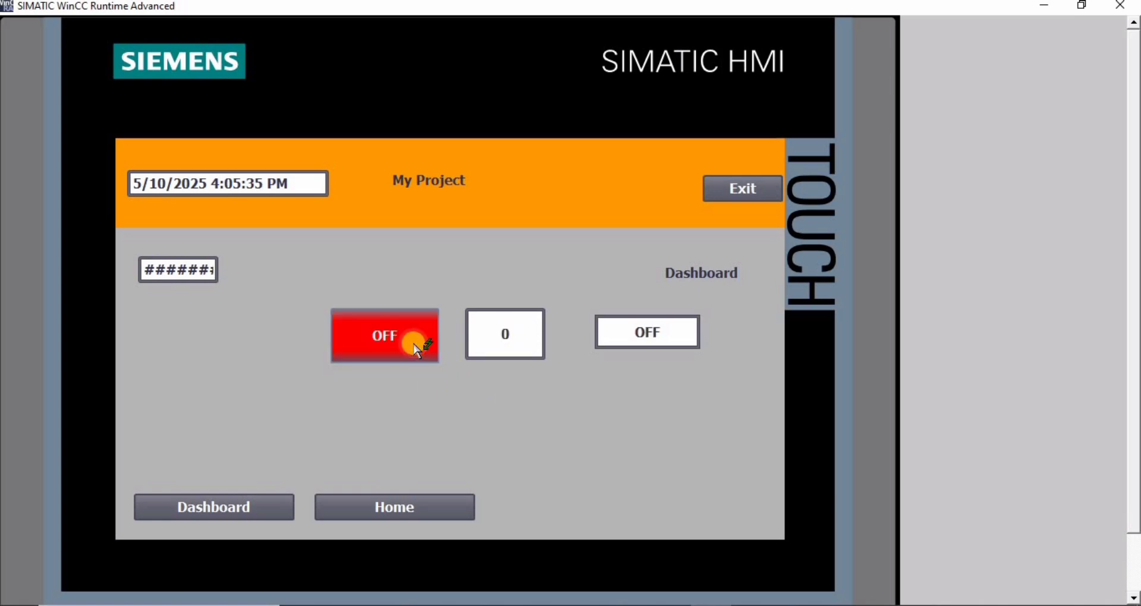
{"action": "left_click", "coordinate": [415, 344]}
{"action": "left_click", "coordinate": [415, 344]}
{"action": "left_click", "coordinate": [415, 343]}
{"action": "left_click", "coordinate": [415, 343]}
{"action": "left_click", "coordinate": [415, 344]}
{"action": "left_click", "coordinate": [415, 344]}
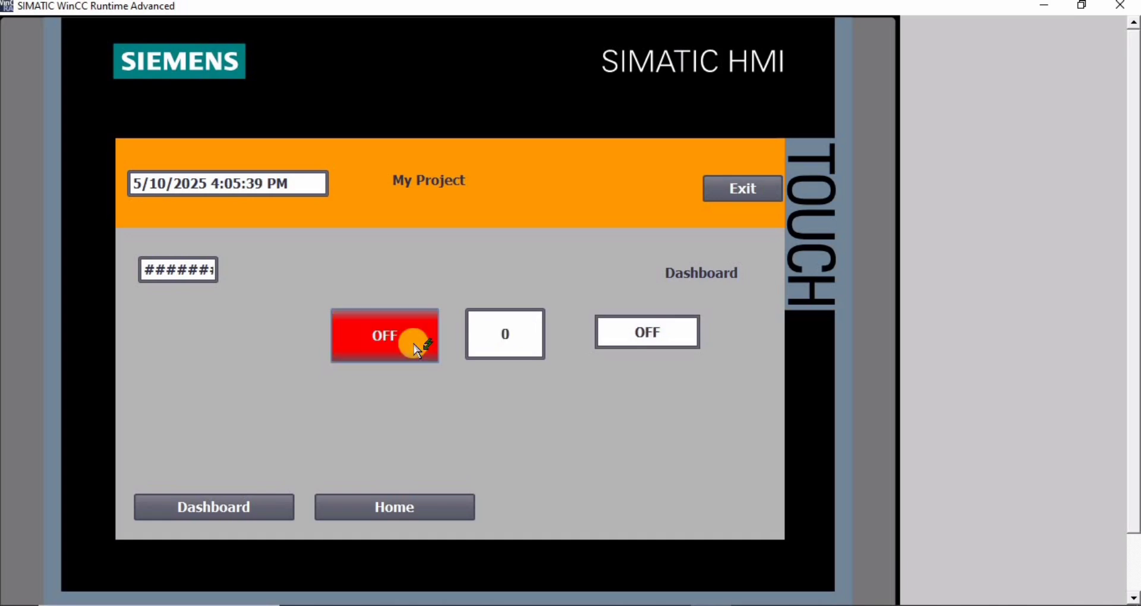